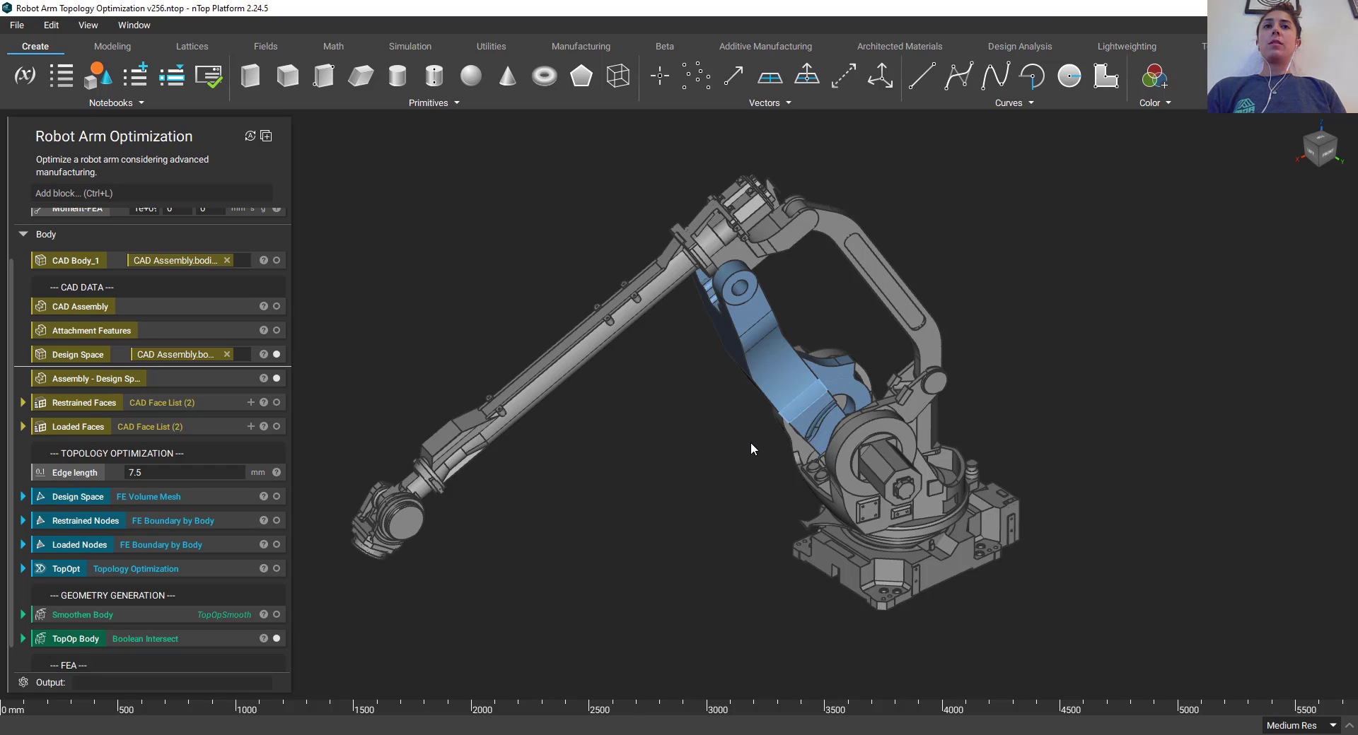
# Hide the original Design Space body in the robot arm assembly to inspect the topology-optimized link in place
pyautogui.moveTo(750, 442); pyautogui.dragTo(767, 430, button='right')
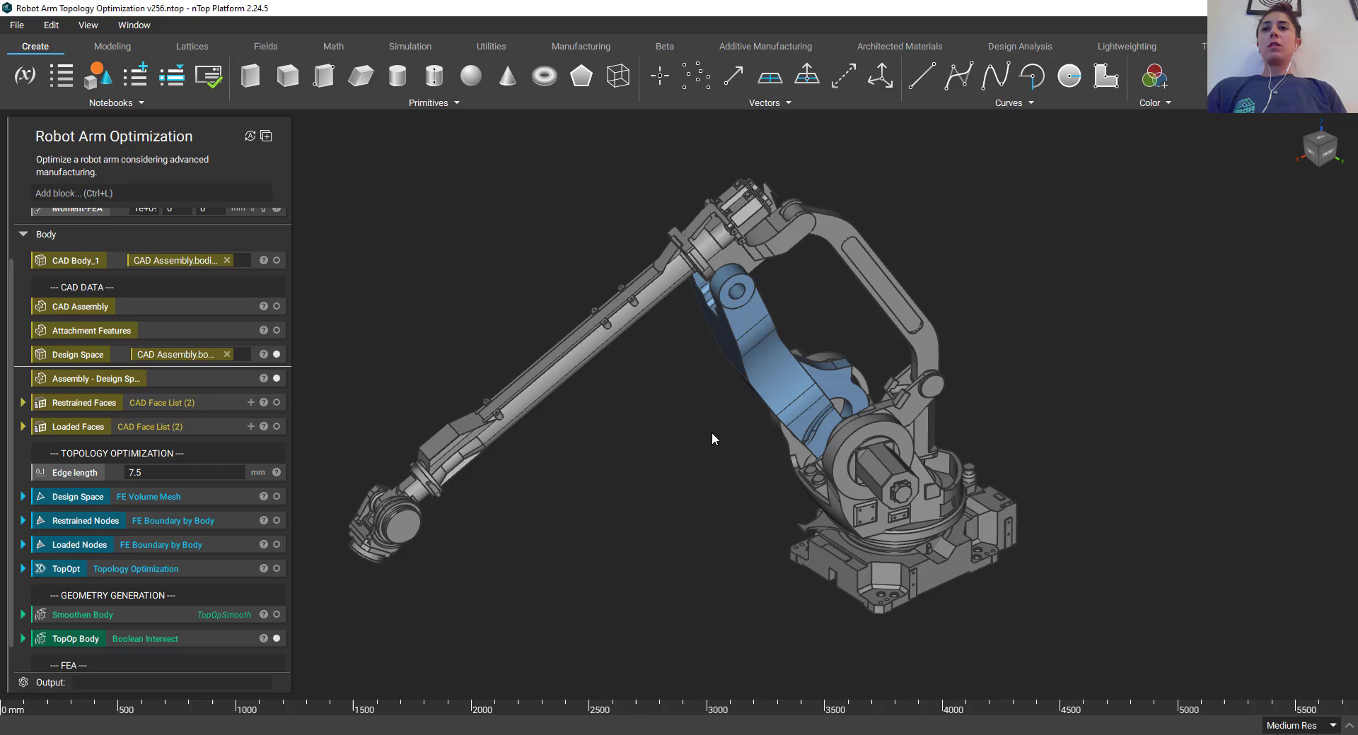
pyautogui.moveTo(712, 431); pyautogui.dragTo(747, 357, button='right')
pyautogui.moveTo(620, 532); pyautogui.dragTo(664, 273, button='right')
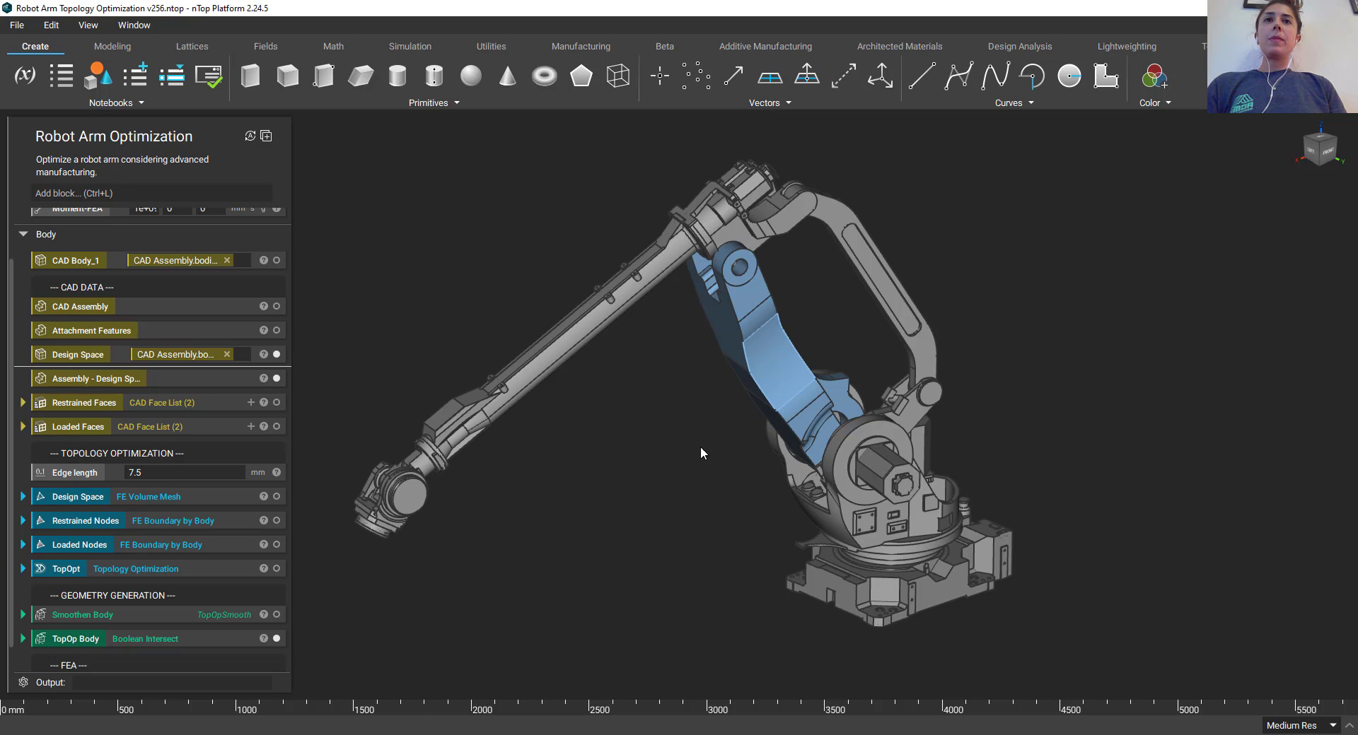
pyautogui.moveTo(636, 458); pyautogui.dragTo(715, 501, button='right')
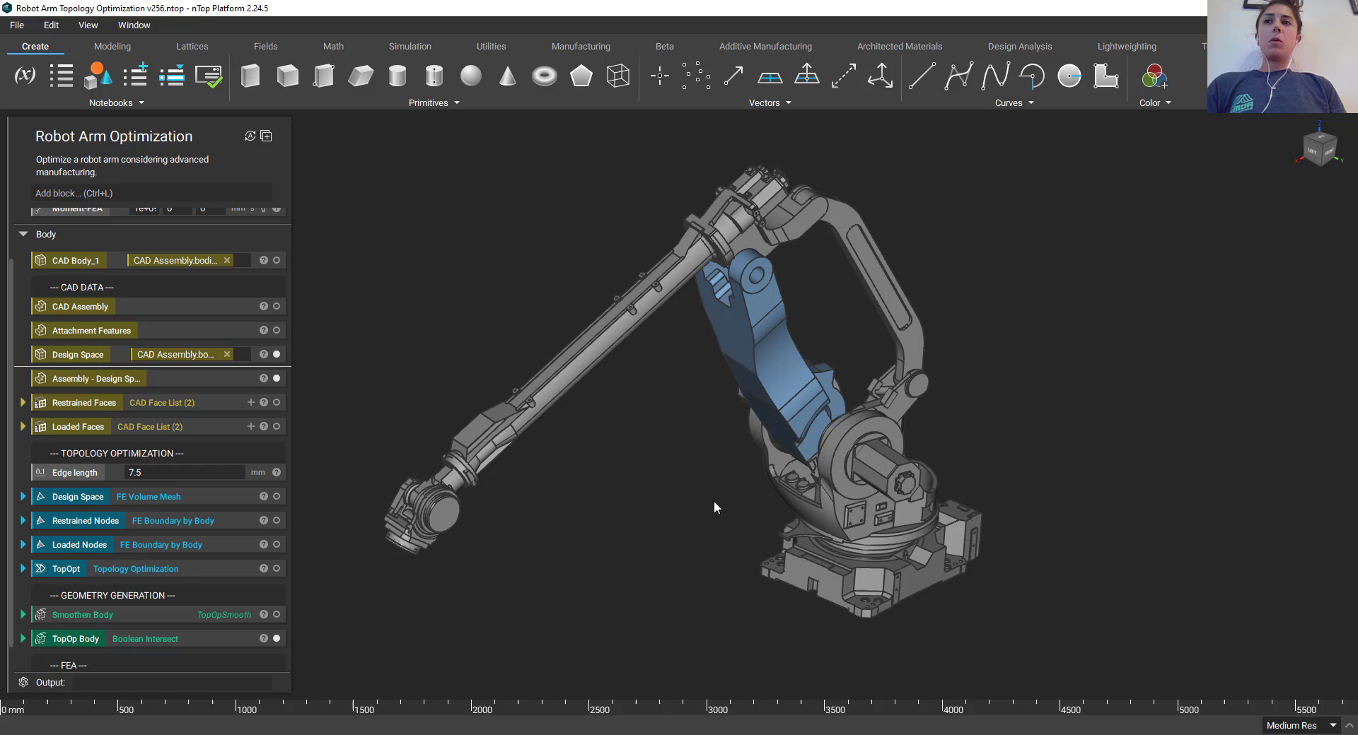
pyautogui.click(91, 361)
pyautogui.hotkey('ctrl', 'h')
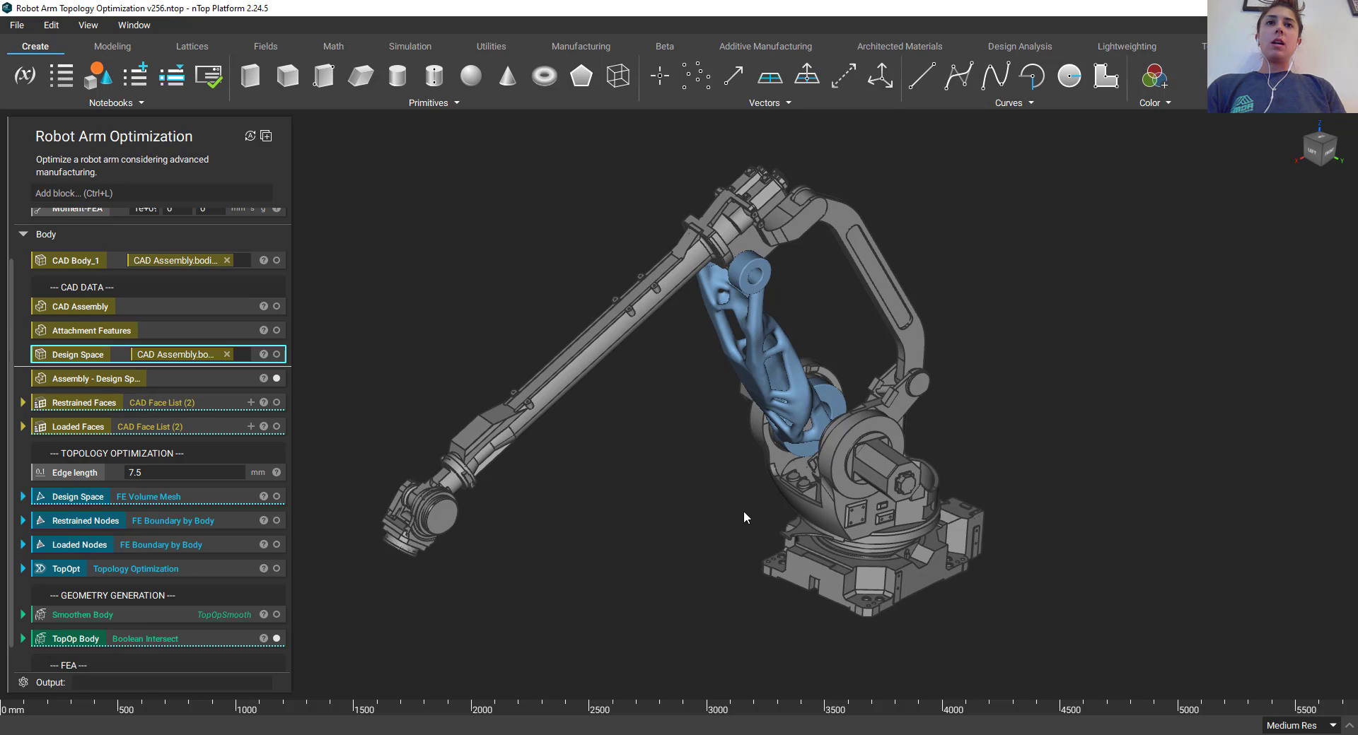
pyautogui.moveTo(744, 510); pyautogui.dragTo(705, 546, button='right')
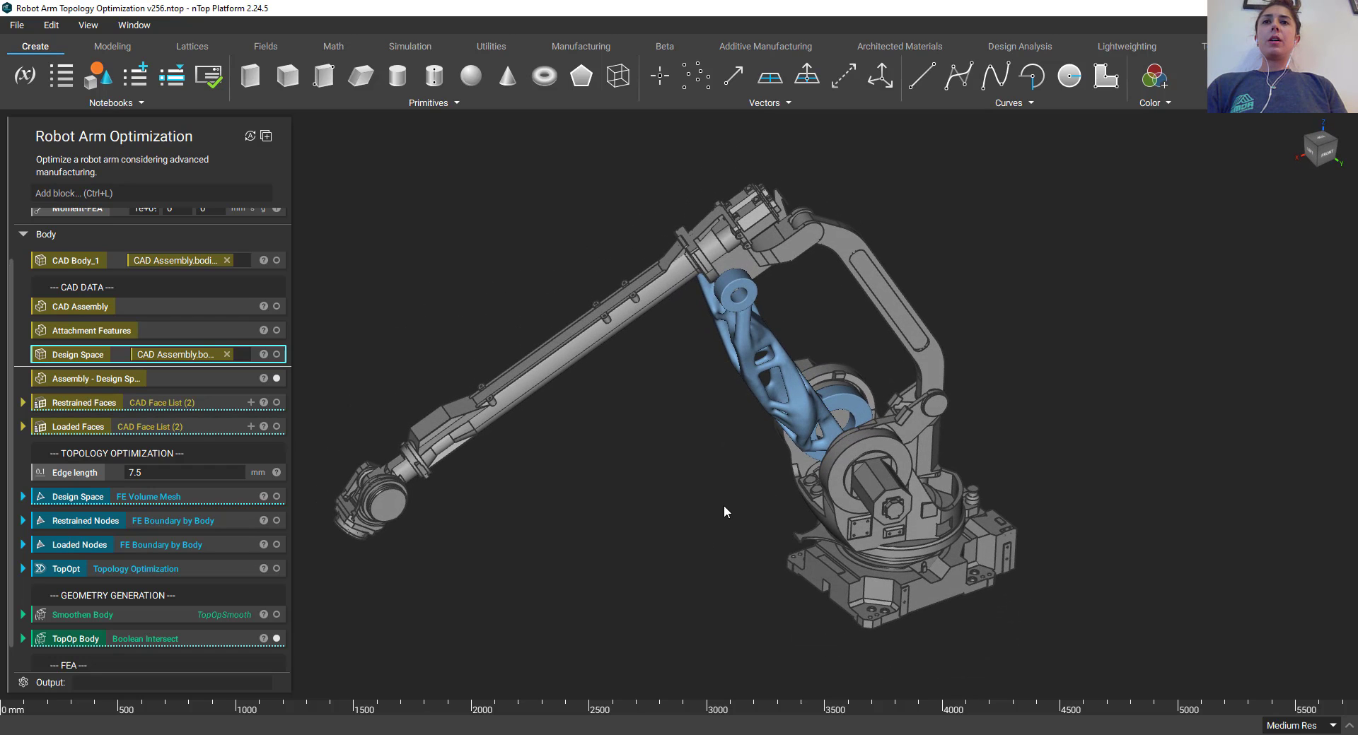
pyautogui.moveTo(642, 504); pyautogui.dragTo(746, 487, button='right')
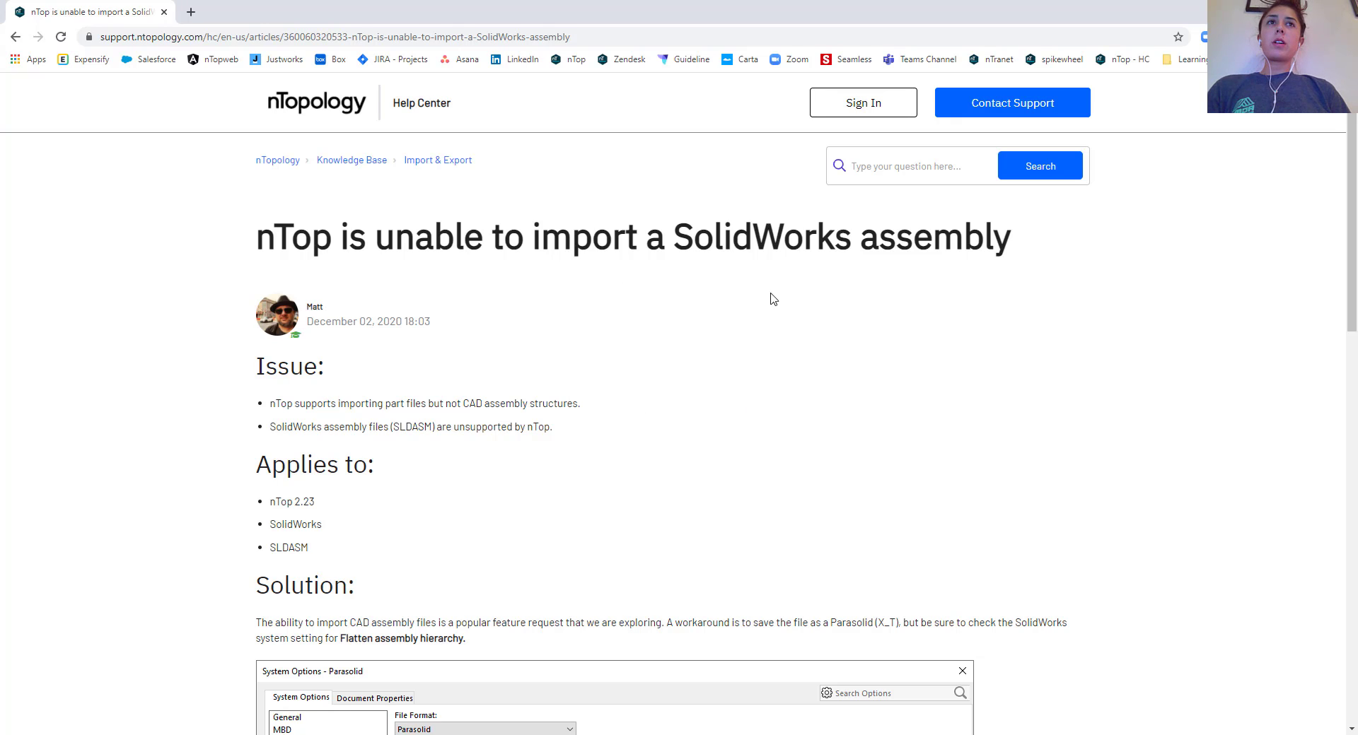
# Read the help article's solution for bringing a SolidWorks assembly into nTop as a Parasolid file
pyautogui.scroll(-5, 640, 372)
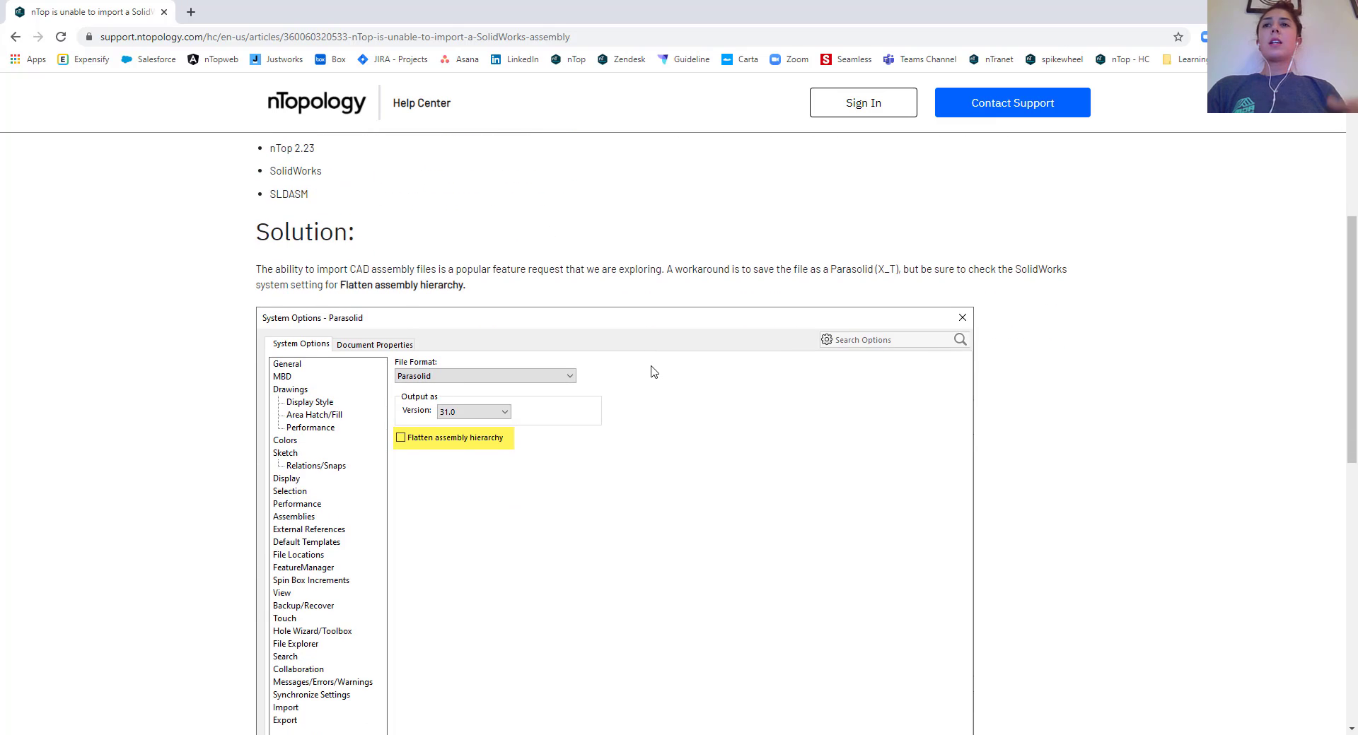
pyautogui.scroll(3, 718, 326)
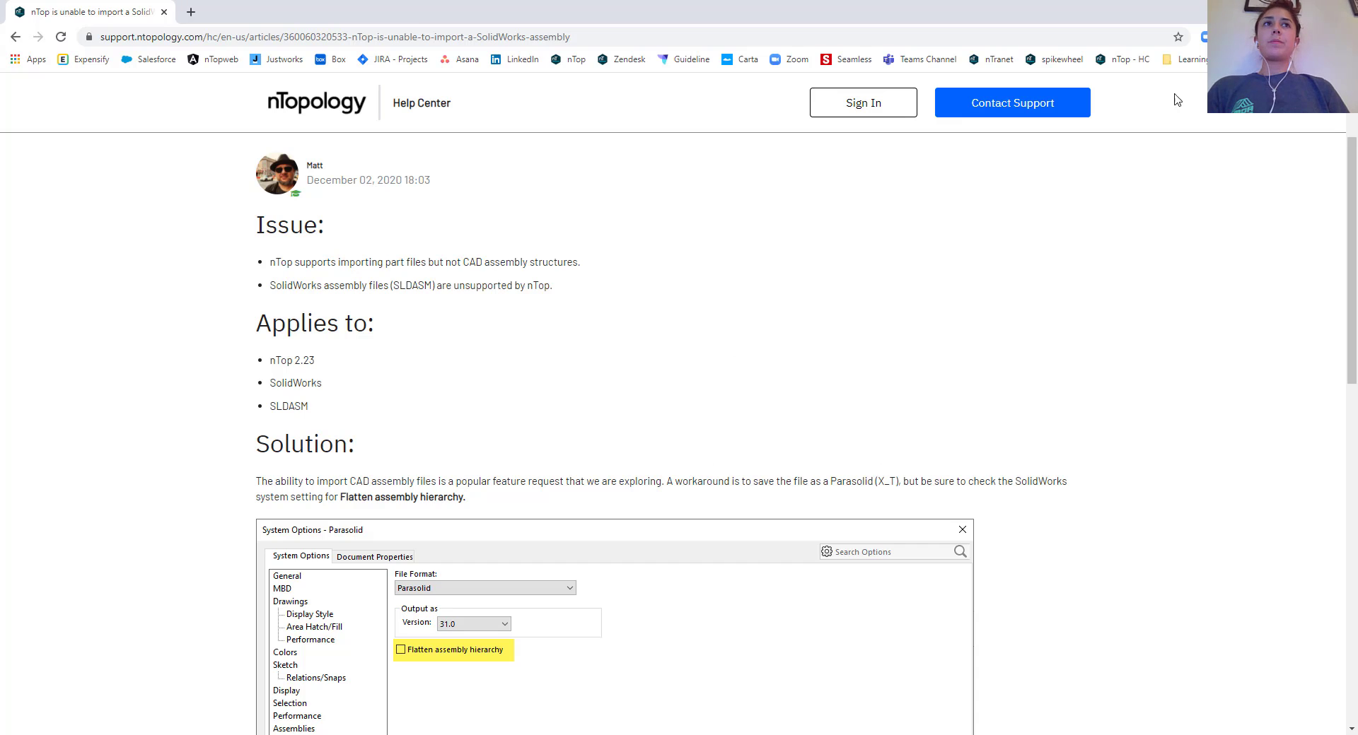
# Switch to SolidWorks and examine the GRIPPER-Final assembly and its base and pin components
pyautogui.hotkey('alt', 'Tab')
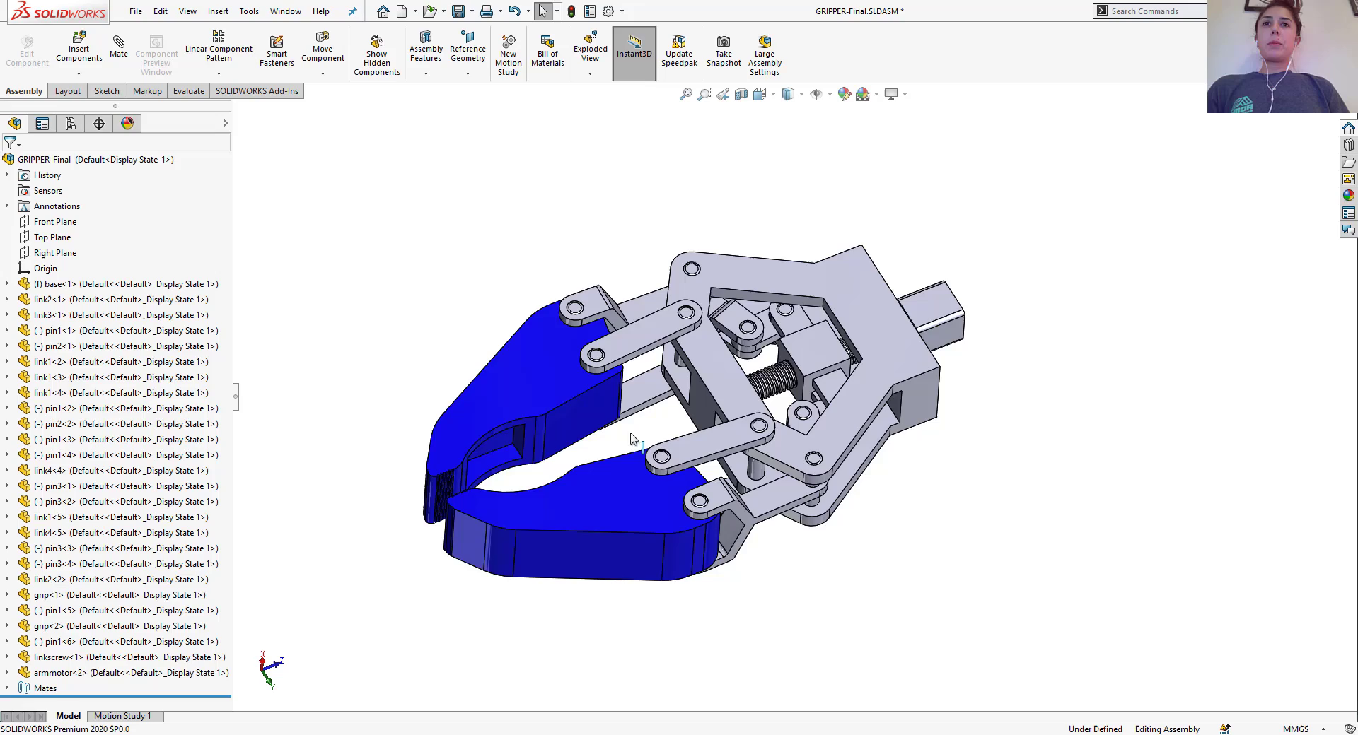
pyautogui.moveTo(637, 447); pyautogui.dragTo(655, 374, button='middle')
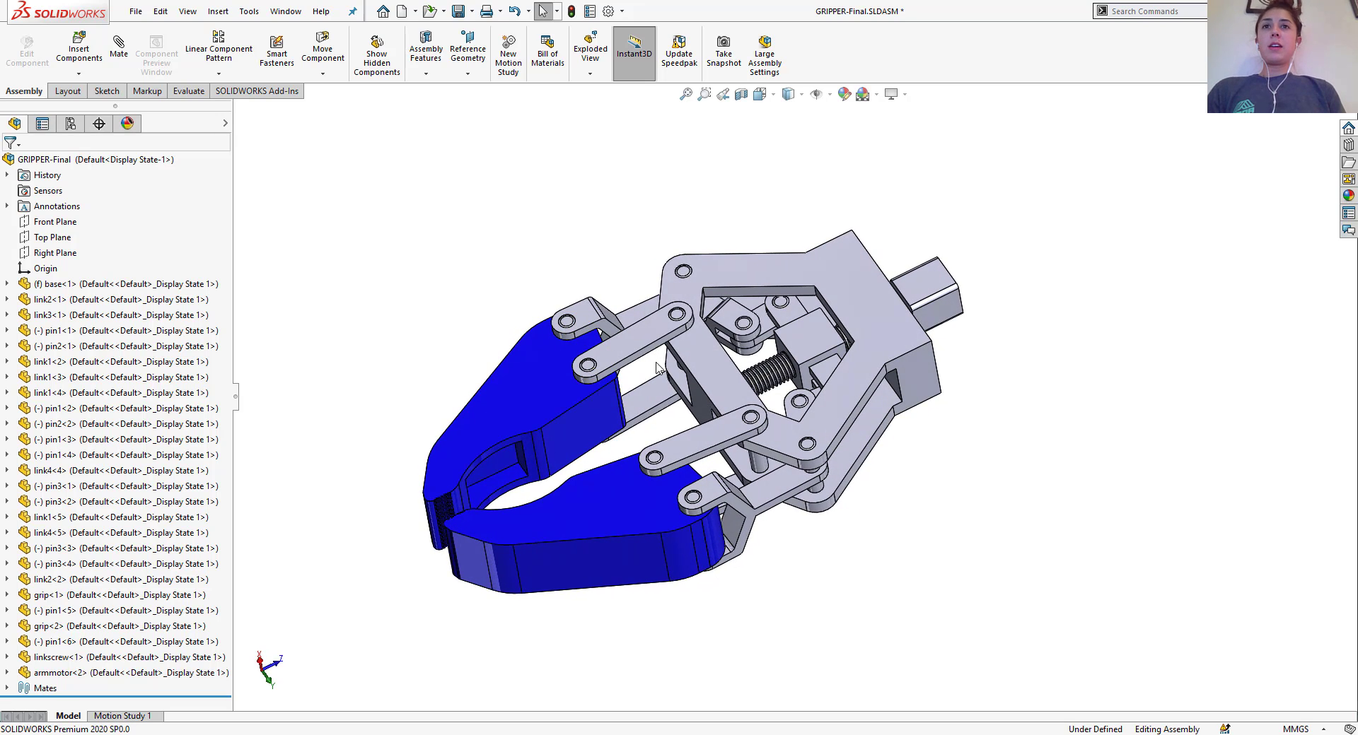
pyautogui.moveTo(828, 495); pyautogui.dragTo(760, 491, button='middle')
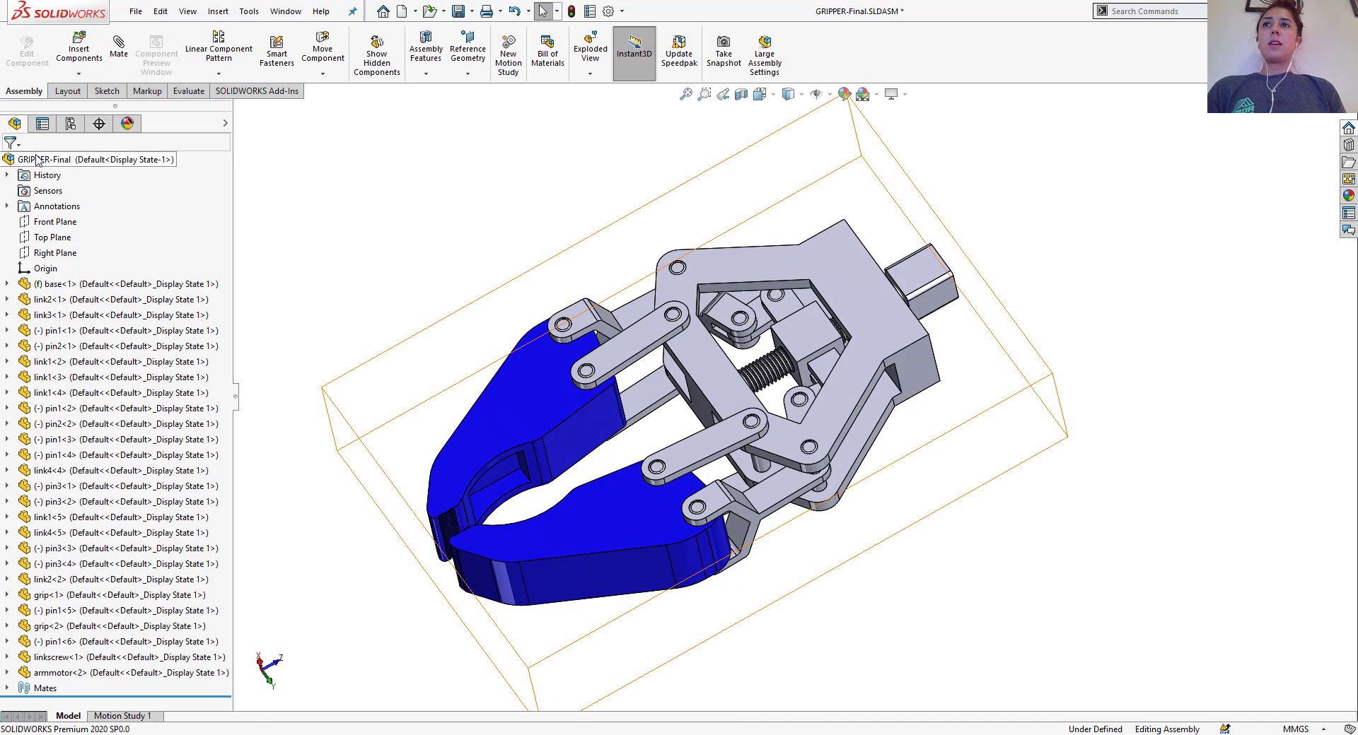
pyautogui.click(106, 283)
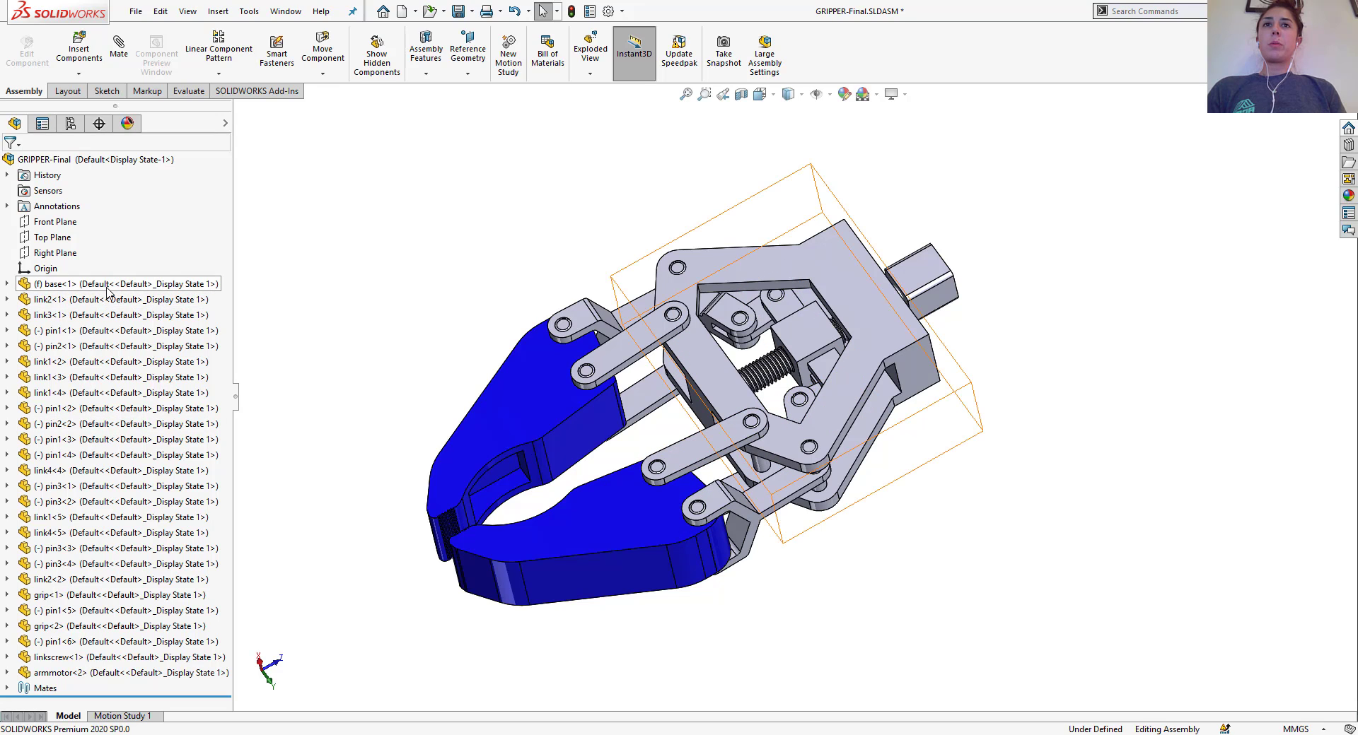
pyautogui.click(102, 332)
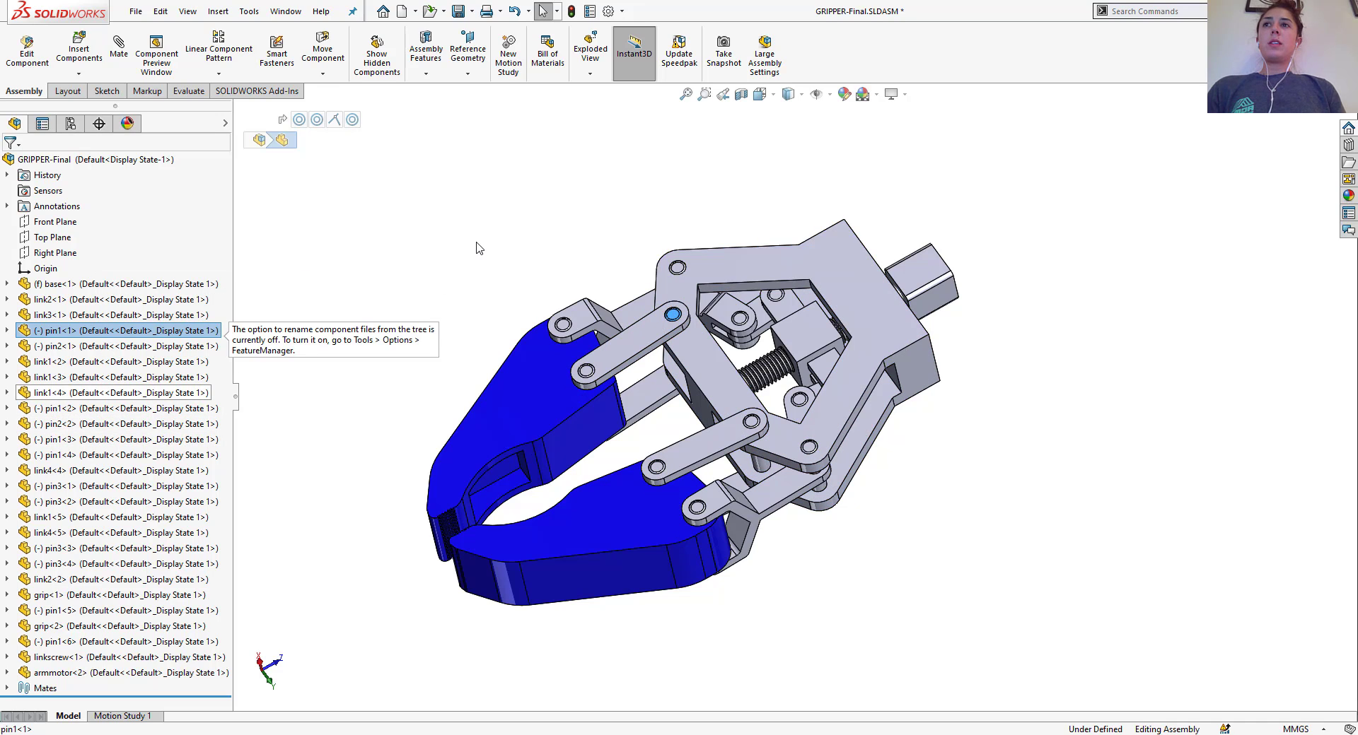
pyautogui.click(407, 236)
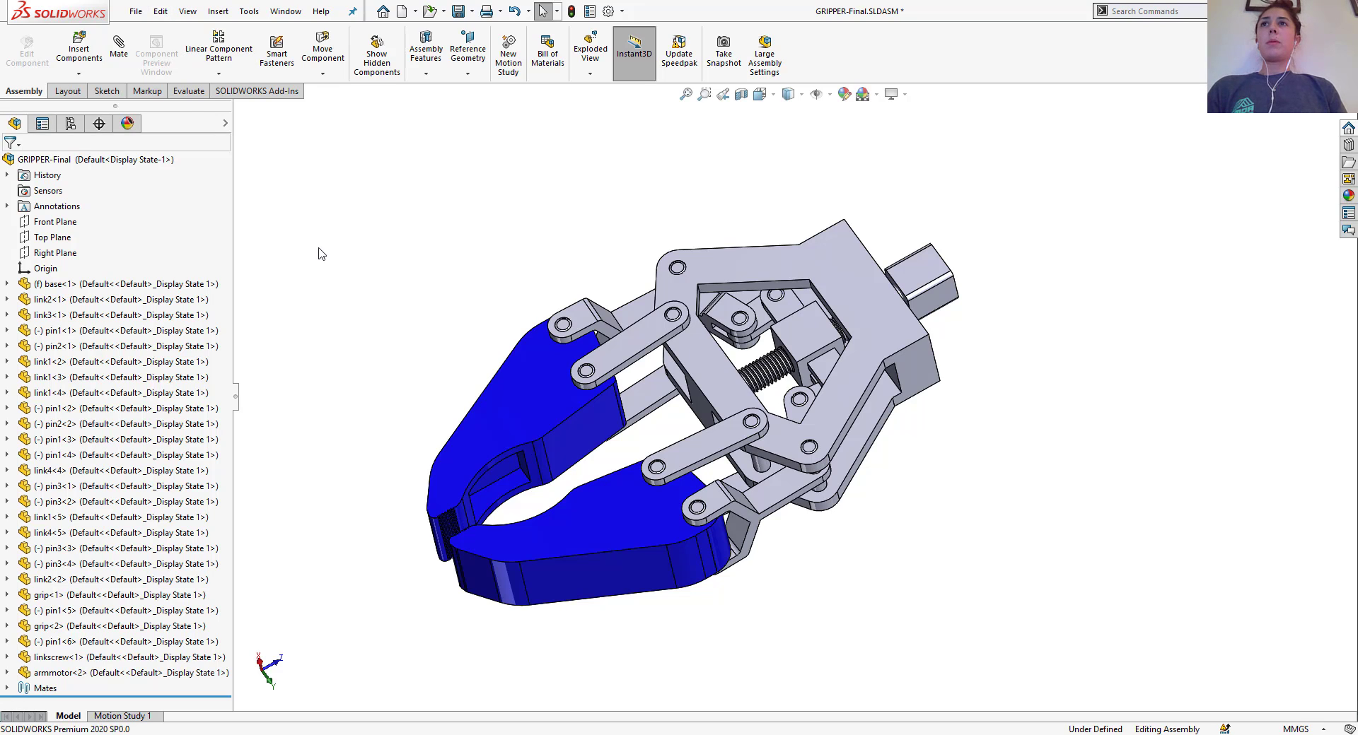
# Save the gripper assembly to the Desktop as the Parasolid file GRIPPER-Final.X_T
pyautogui.click(136, 12)
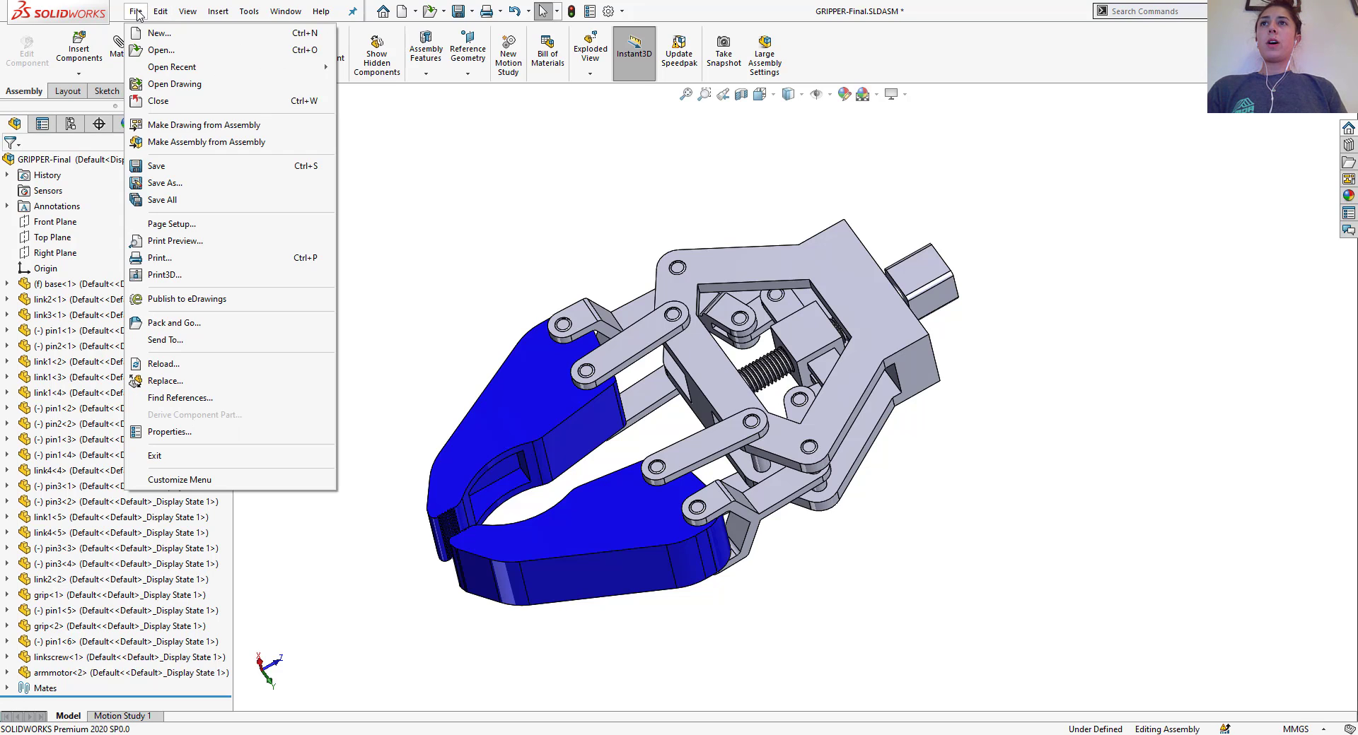
pyautogui.click(171, 184)
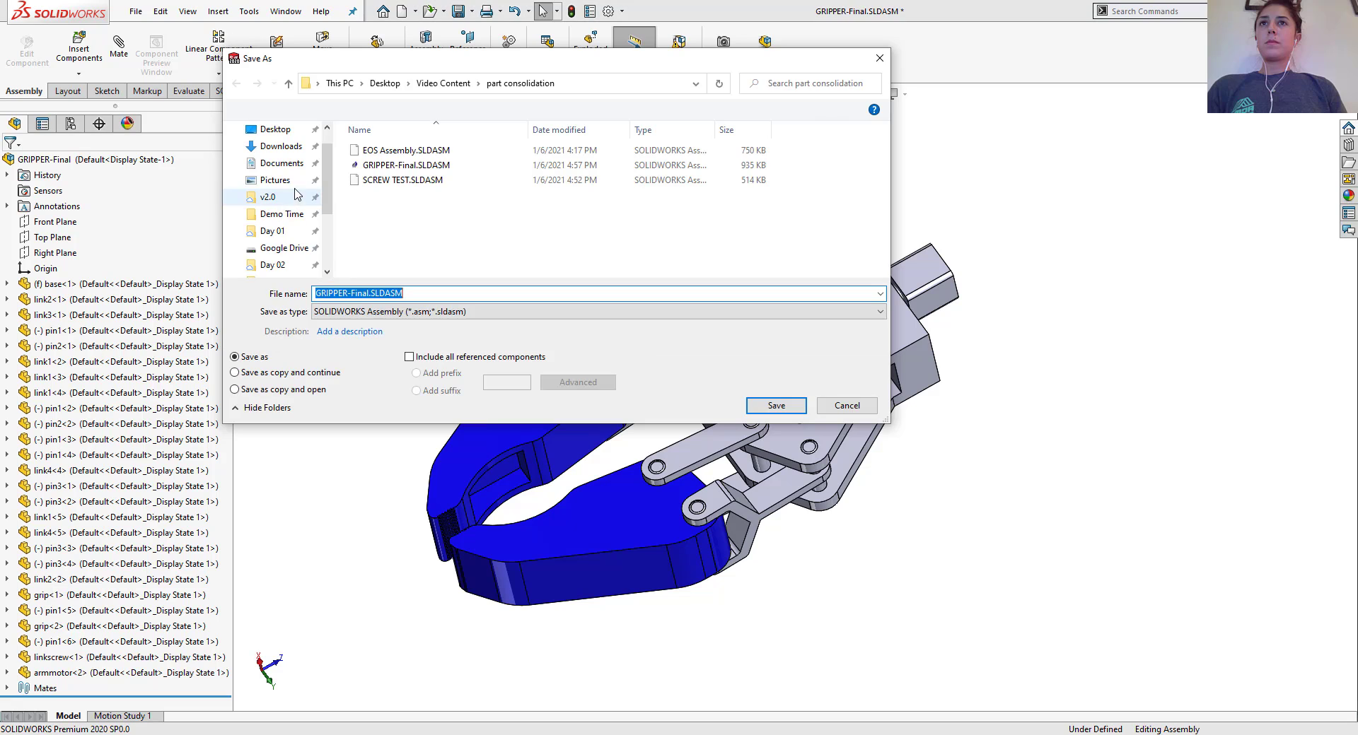
pyautogui.click(286, 158)
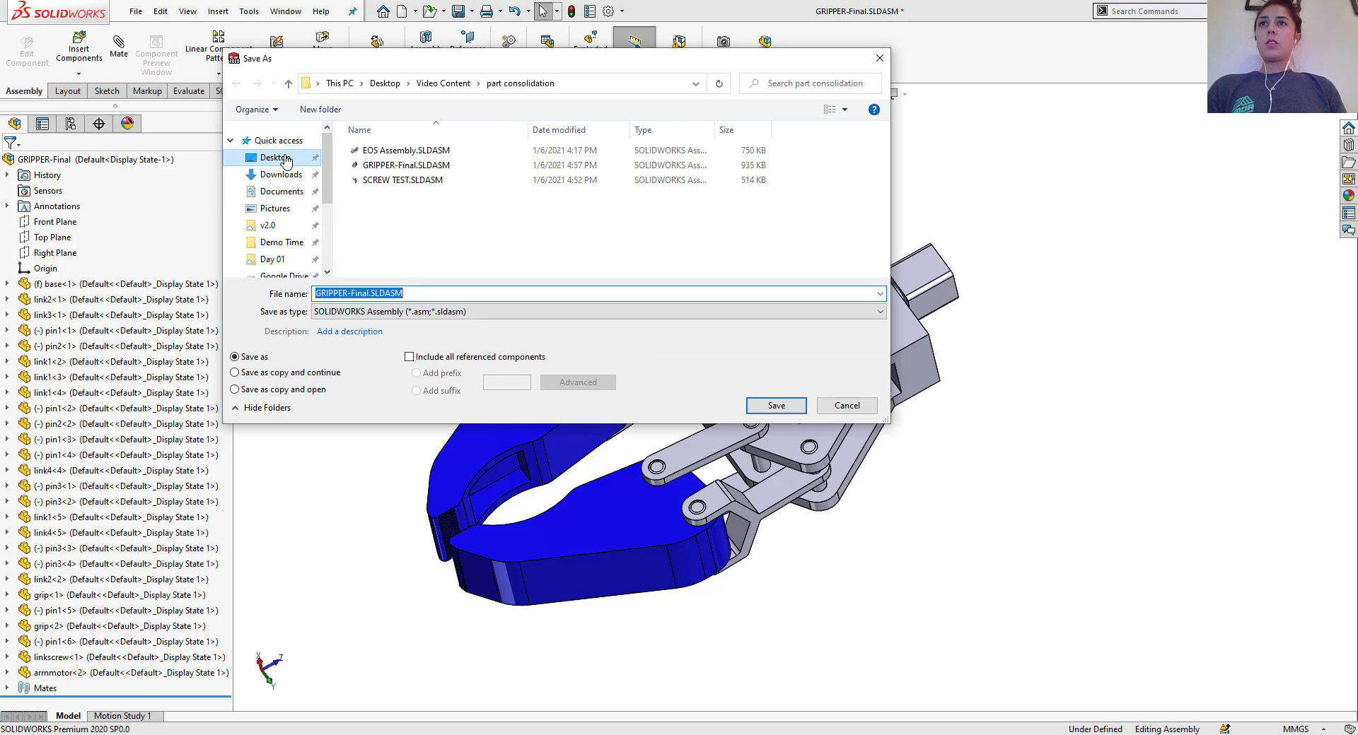
pyautogui.click(435, 313)
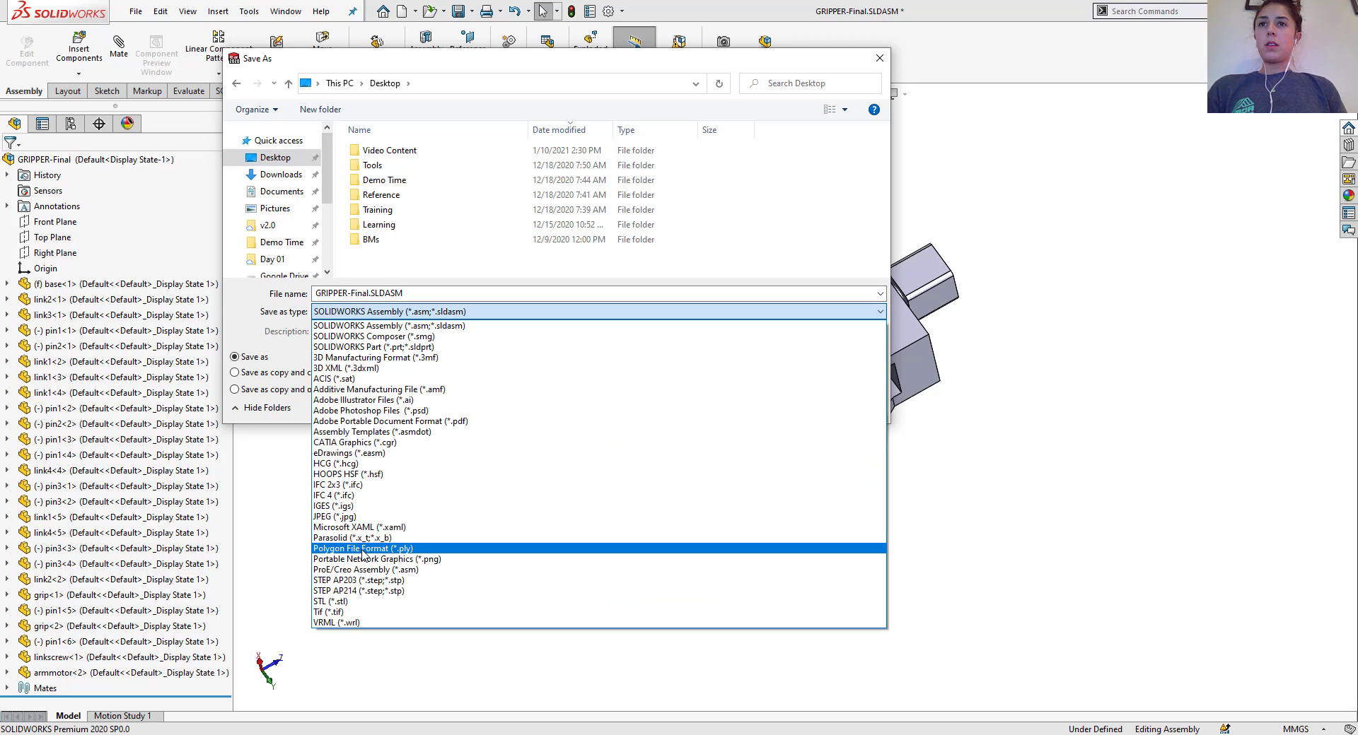
pyautogui.click(362, 541)
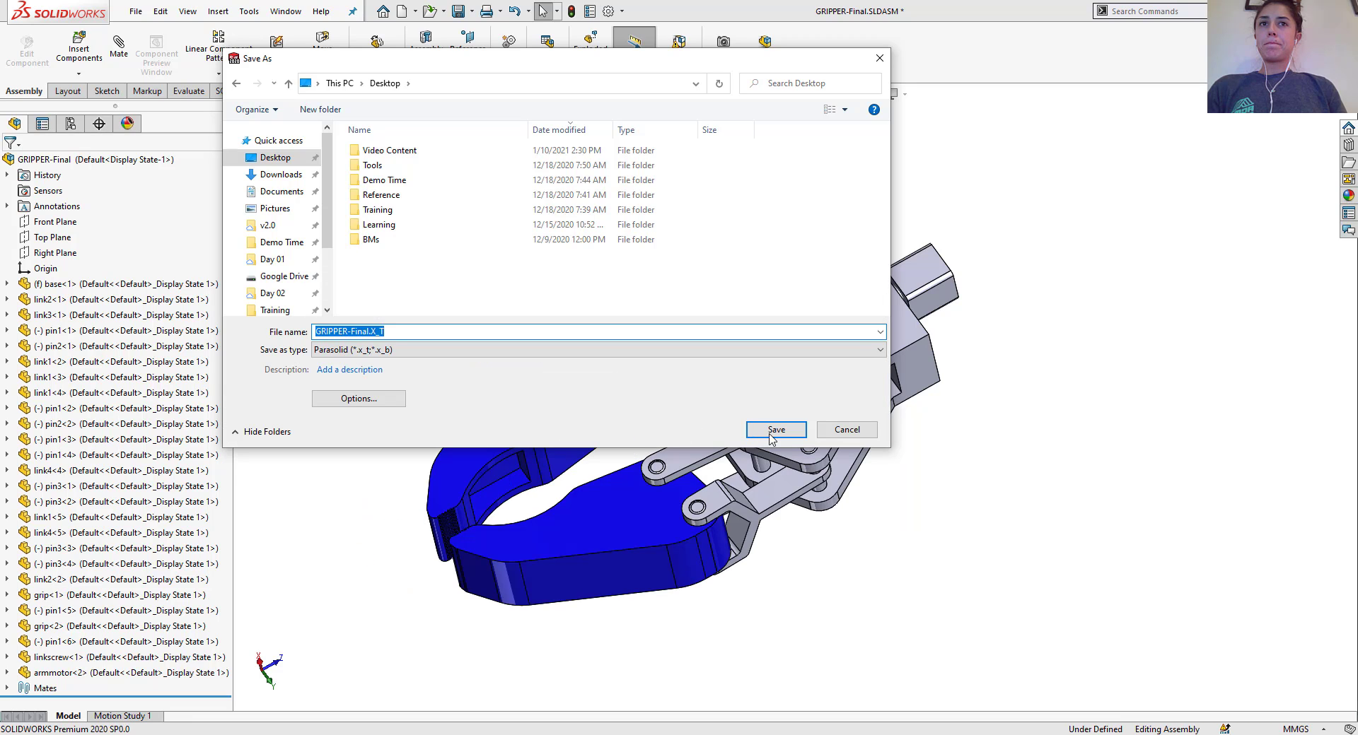
pyautogui.click(776, 430)
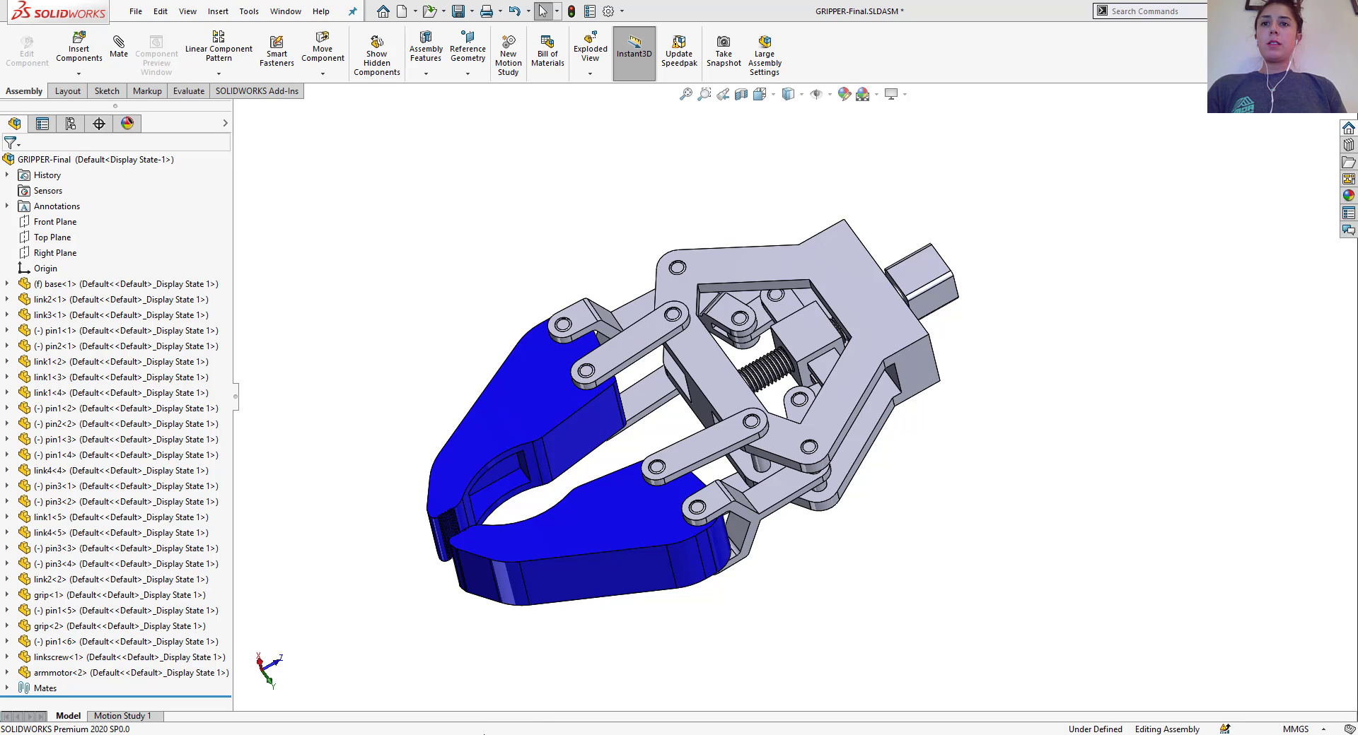
# Switch to the empty nTop Platform notebook and add an Import Part block to its body
pyautogui.moveTo(468, 734)
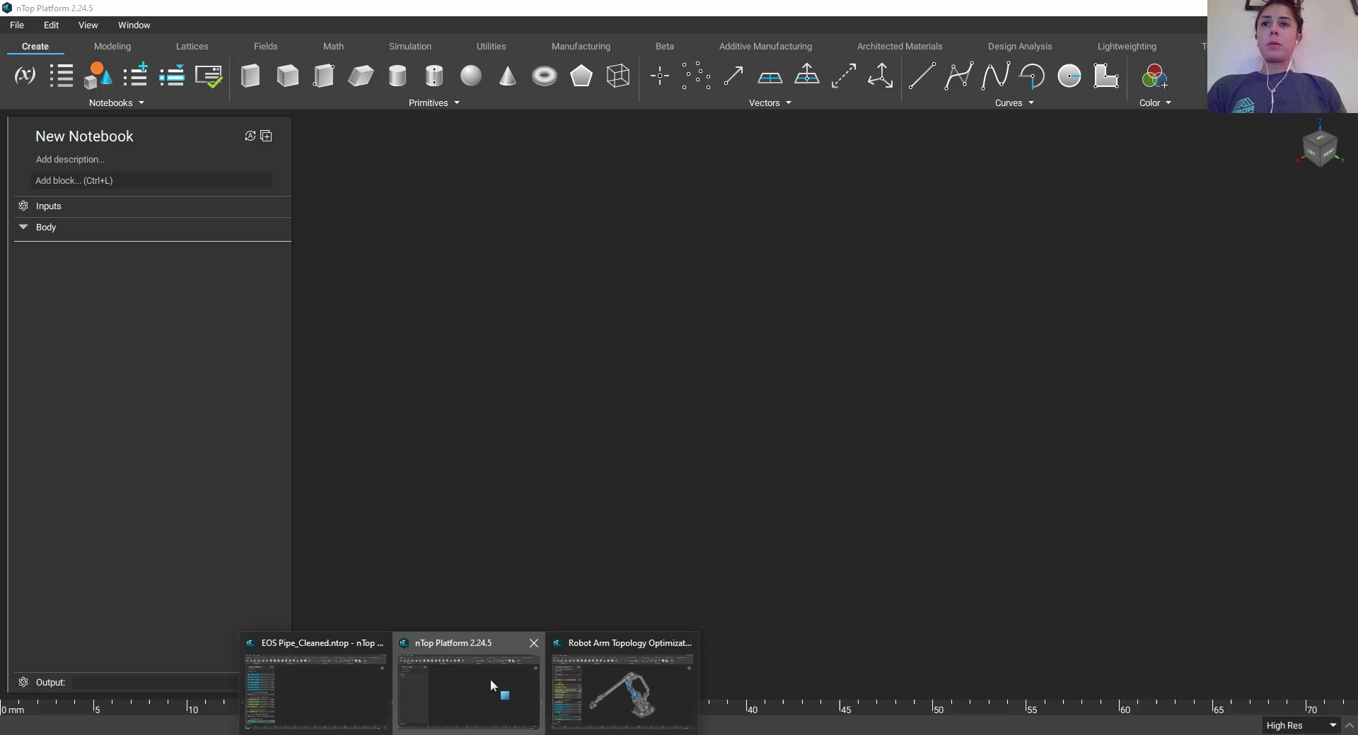
pyautogui.click(490, 679)
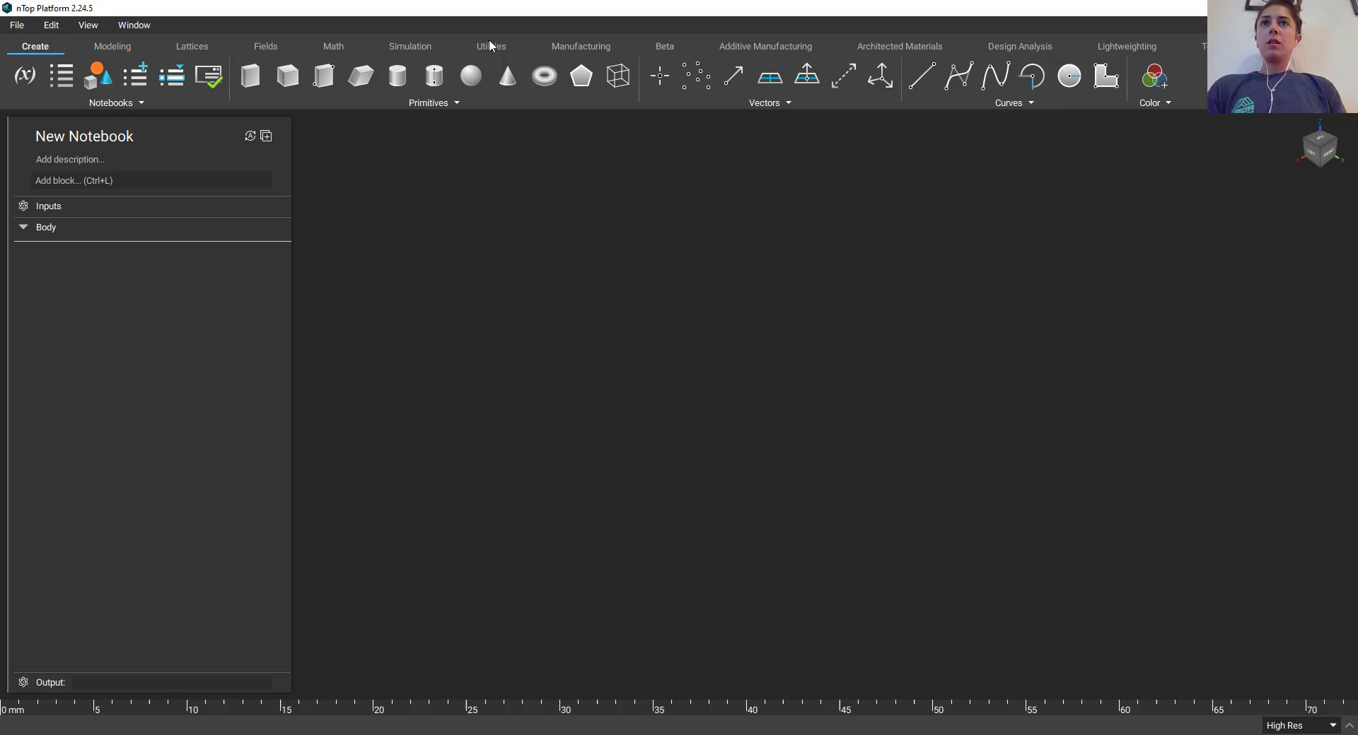
pyautogui.click(492, 47)
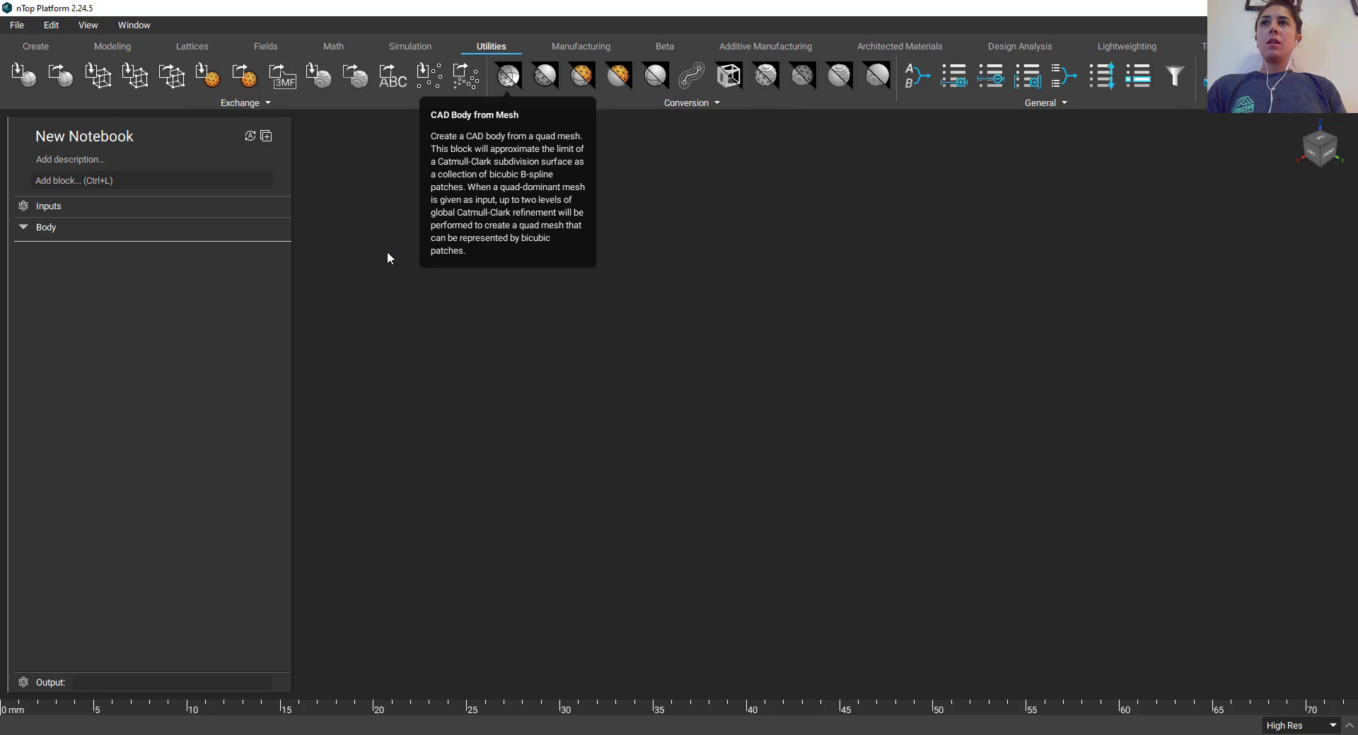
pyautogui.click(28, 83)
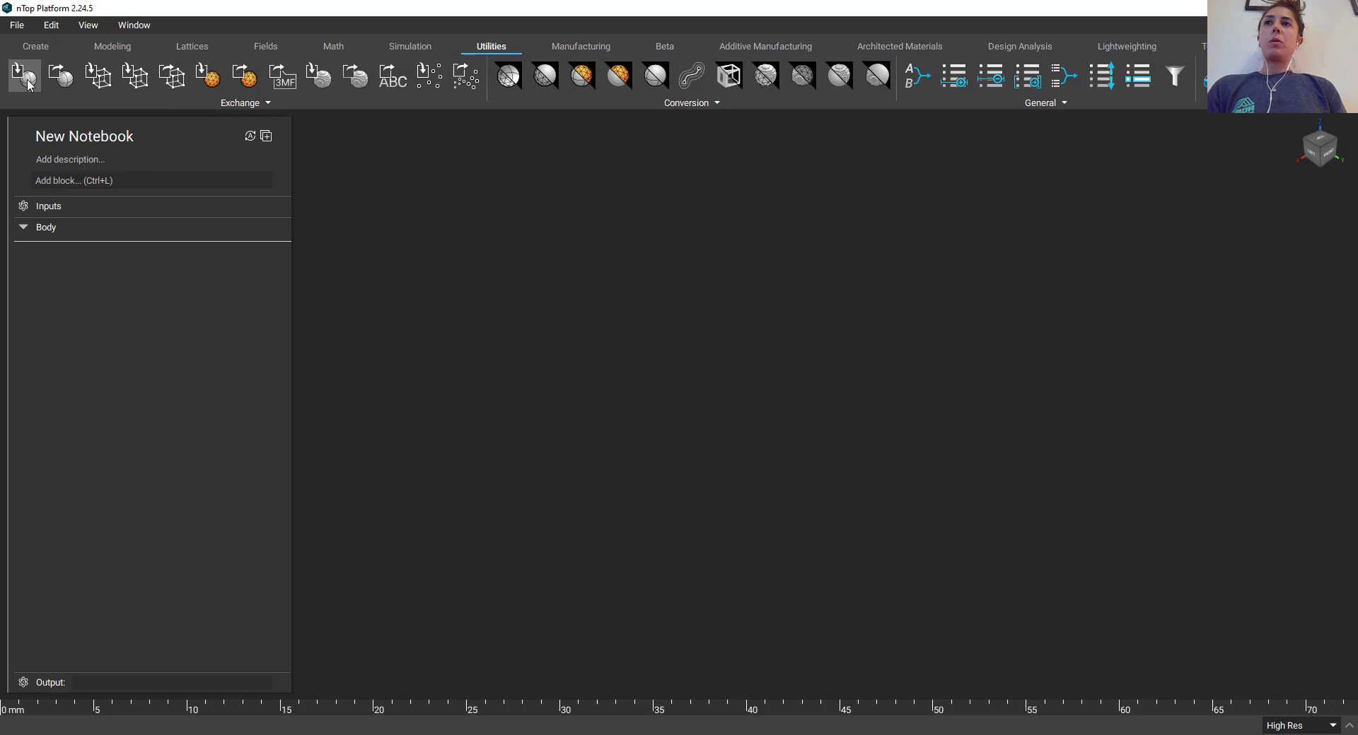
pyautogui.click(87, 182)
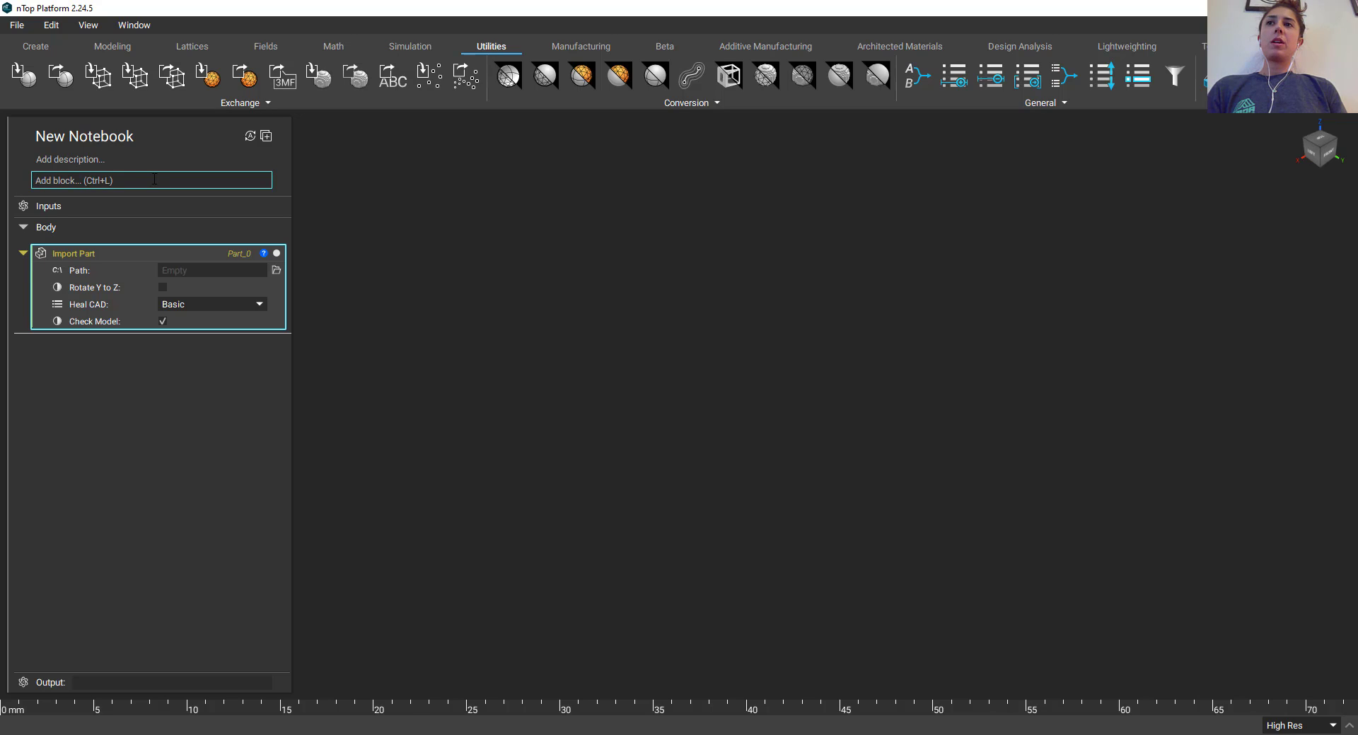
pyautogui.click(585, 264)
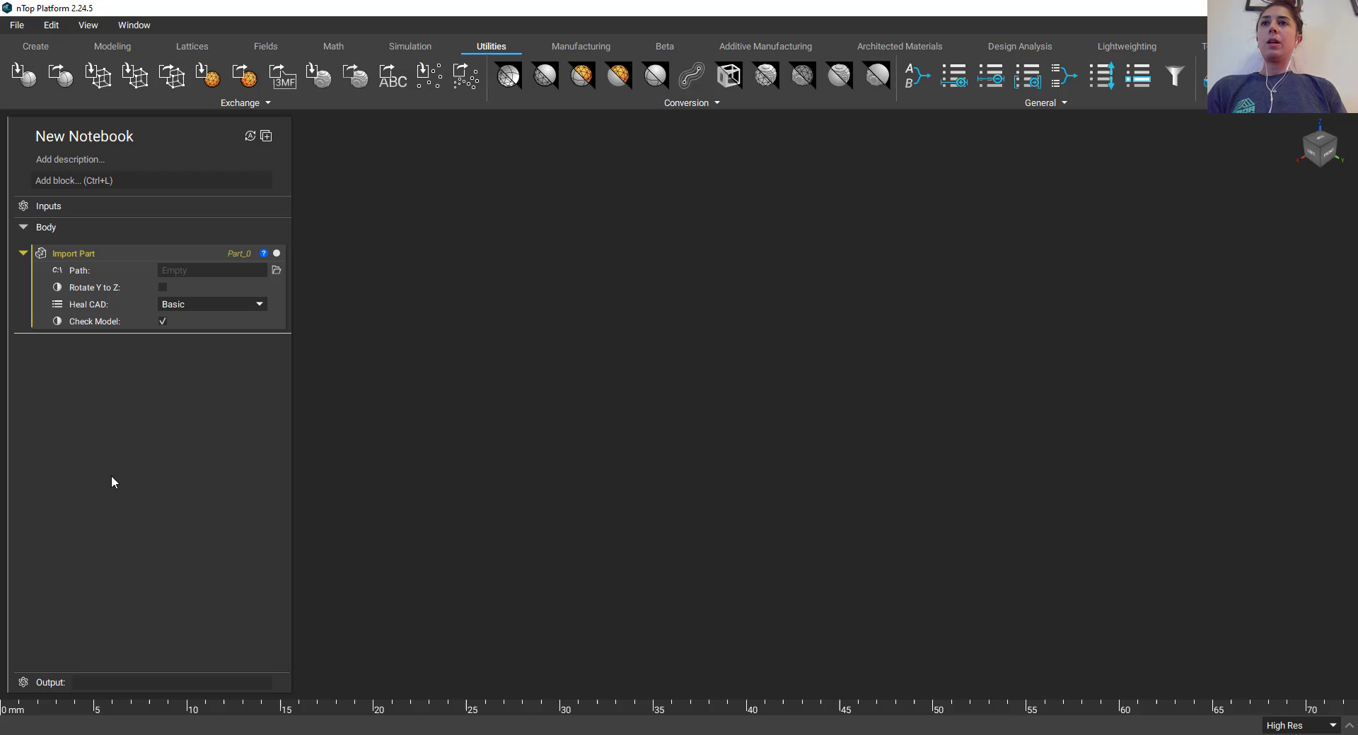
# Set the Import Part block's path to GRIPPER-Final.x_t on the Desktop
pyautogui.click(276, 271)
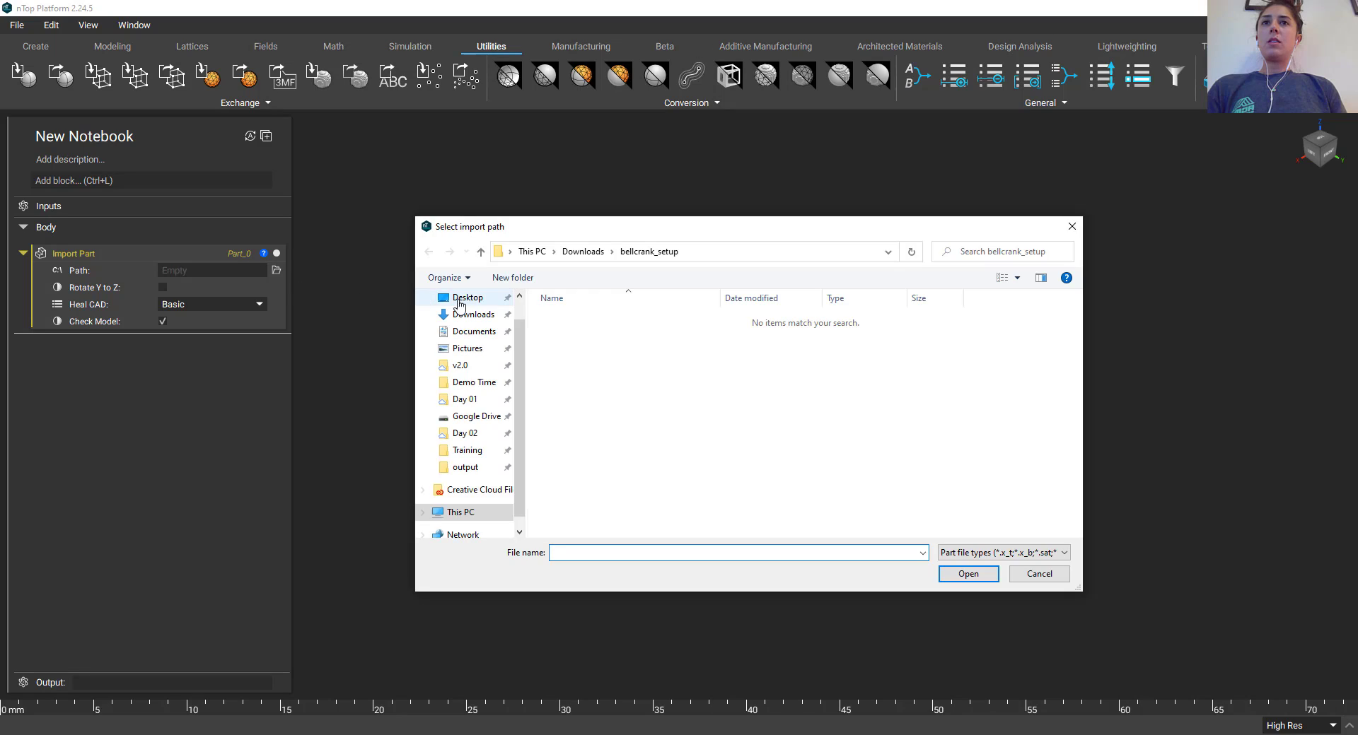
pyautogui.click(468, 300)
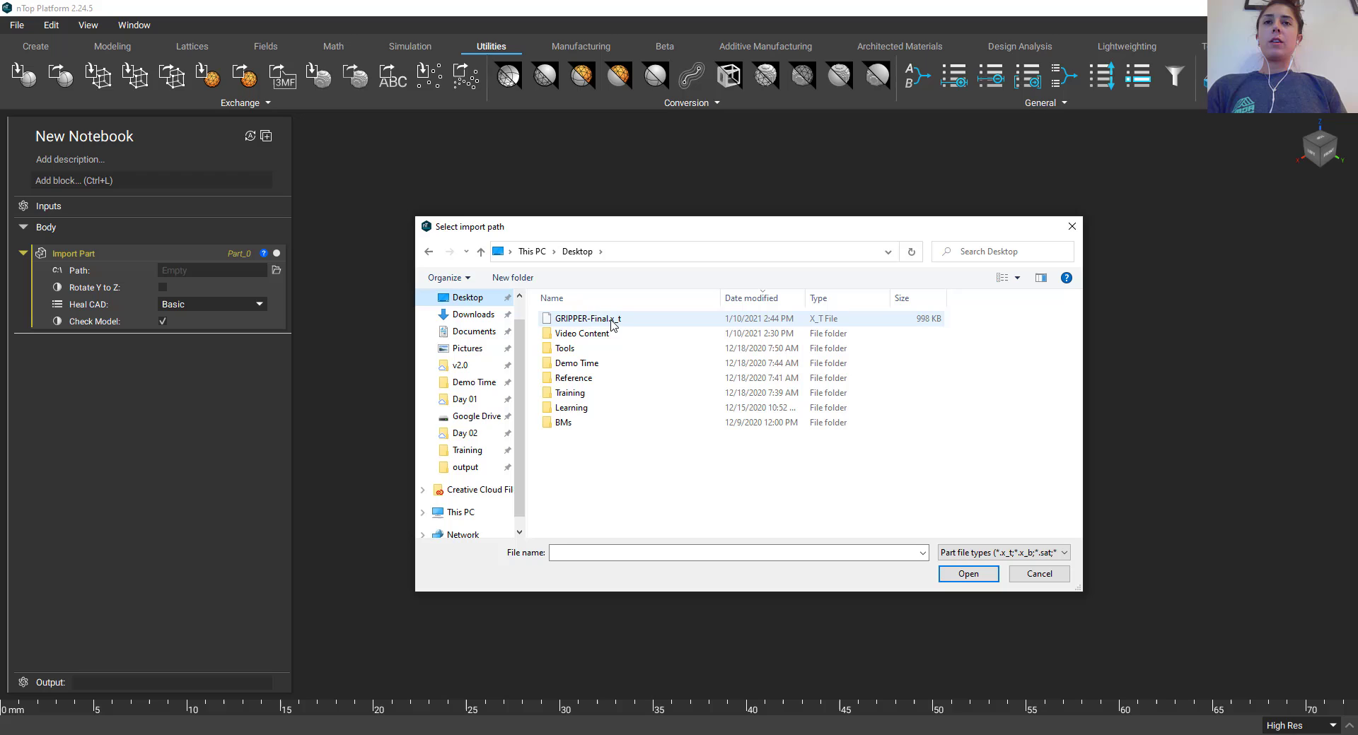
pyautogui.click(831, 319)
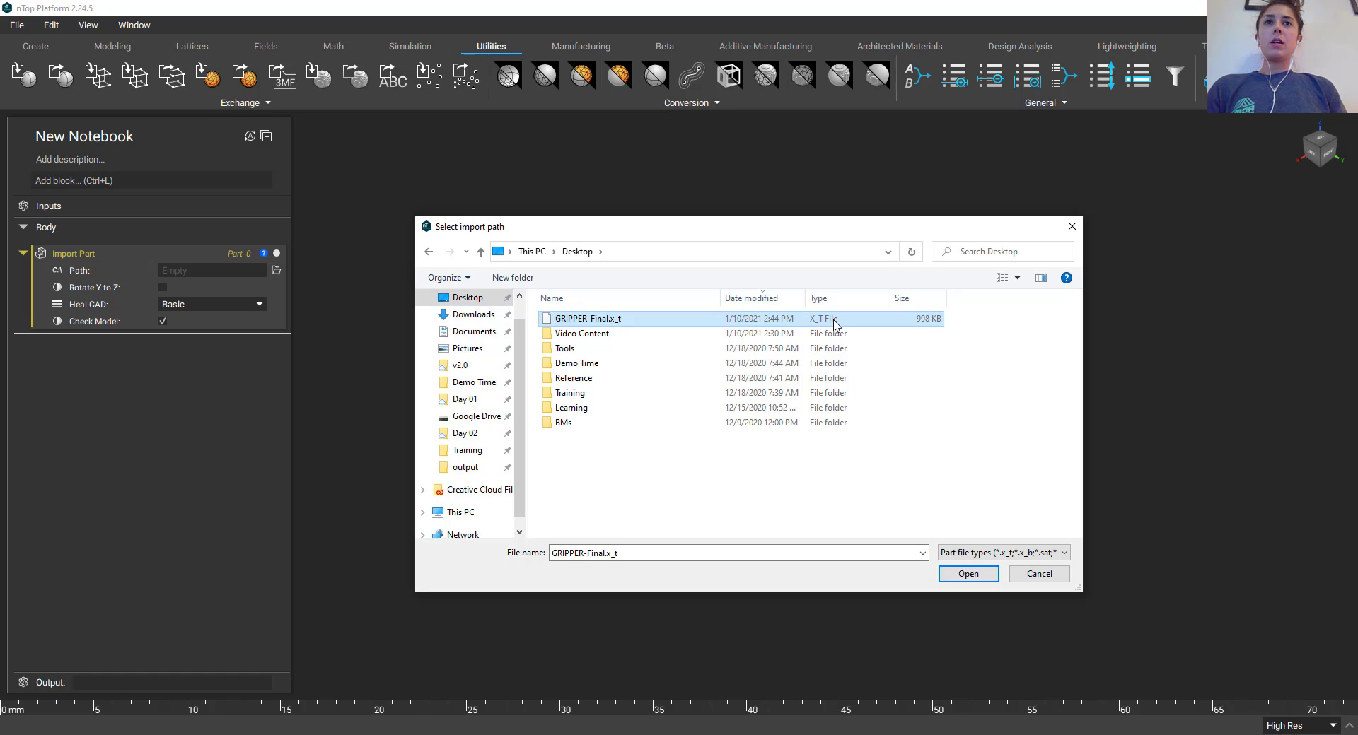
pyautogui.click(969, 574)
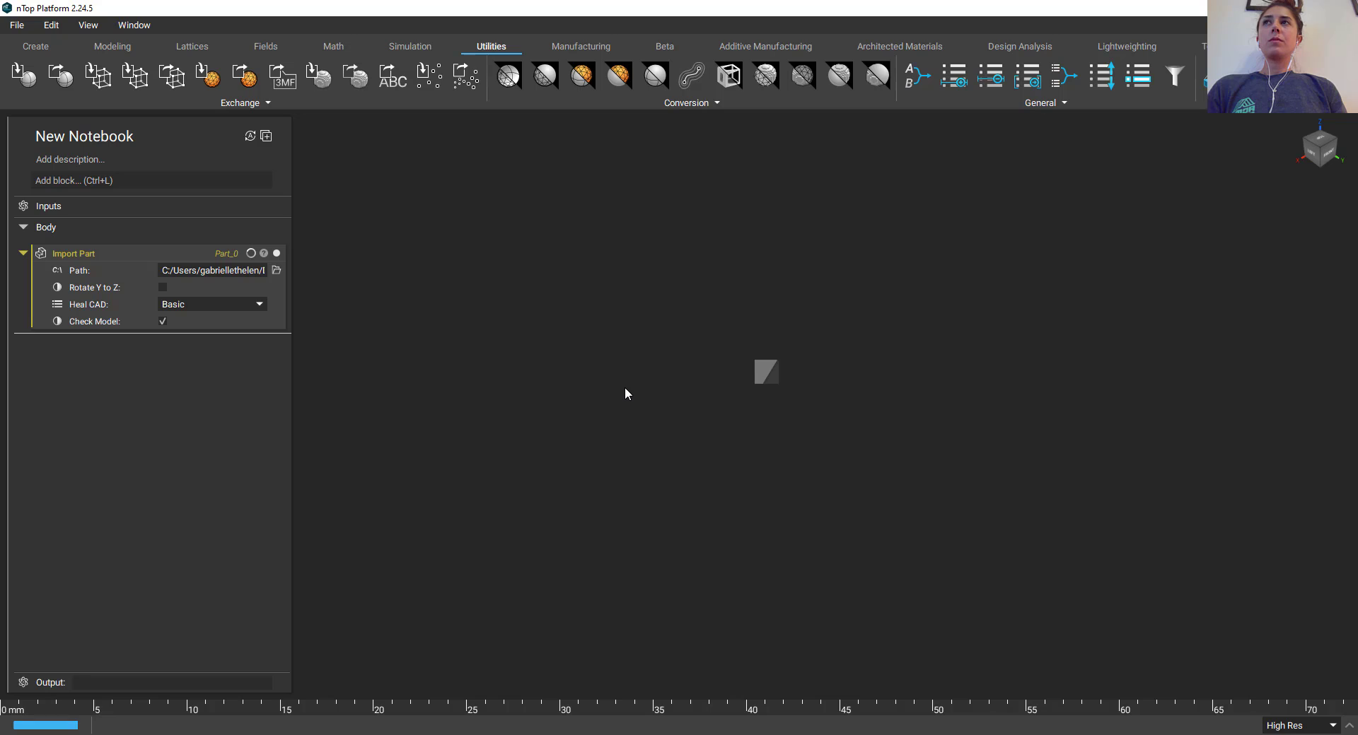
# Examine the whole imported gripper assembly, including its jaws and linkages, from a different angle
pyautogui.scroll(-10, 625, 394)
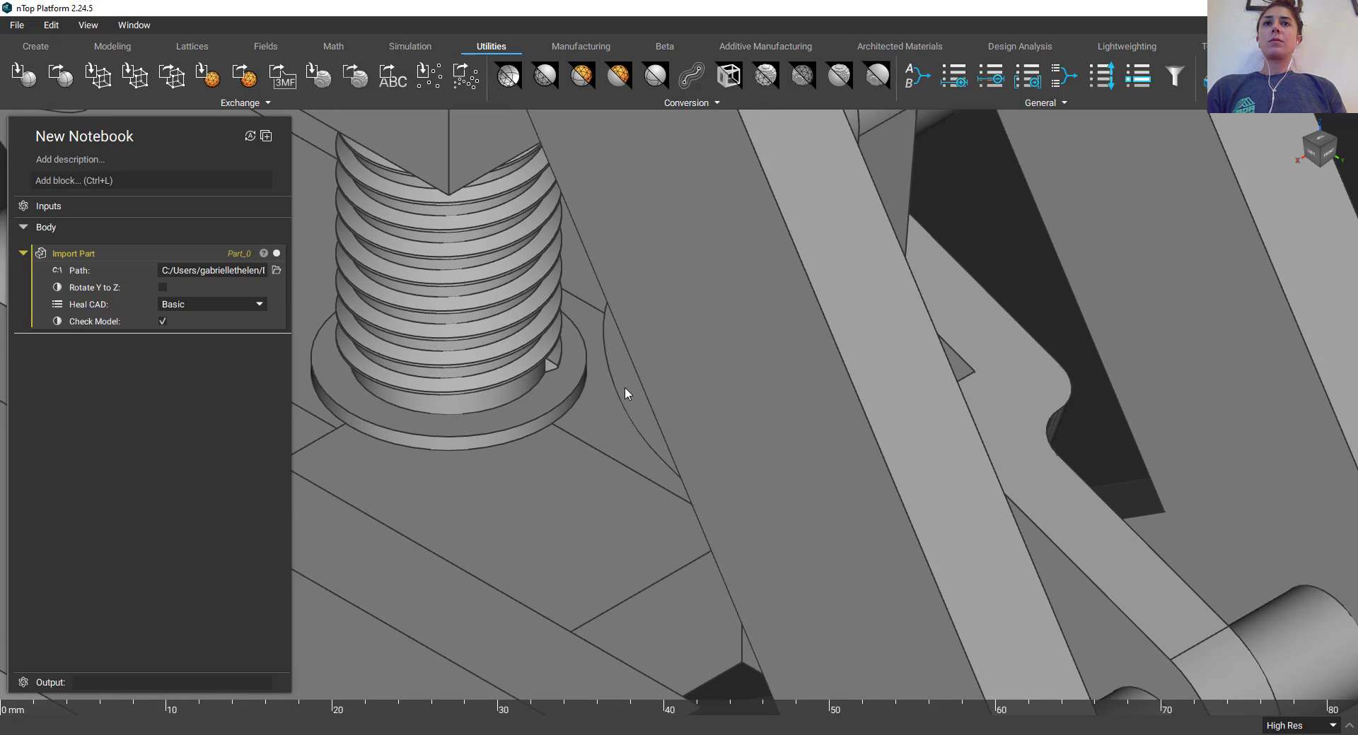
pyautogui.scroll(-5, 625, 394)
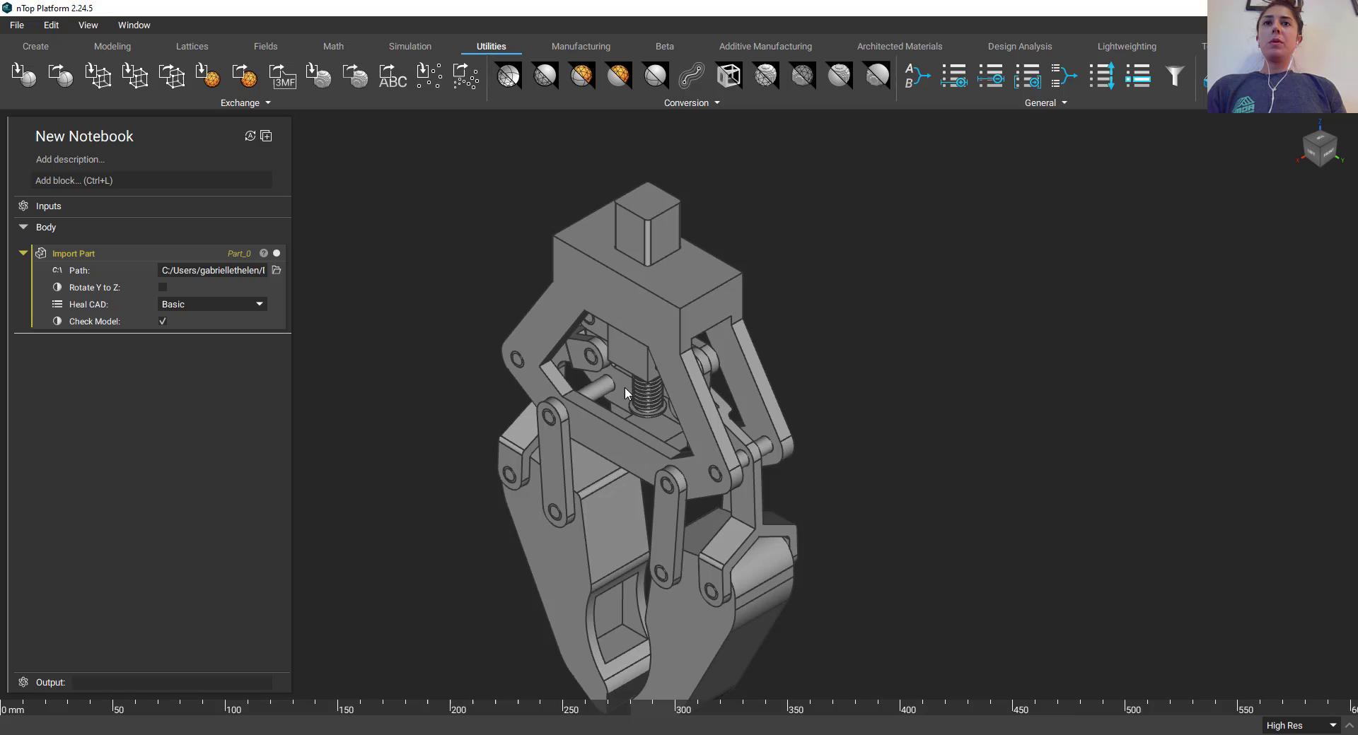
pyautogui.moveTo(734, 482); pyautogui.dragTo(733, 418, button='right')
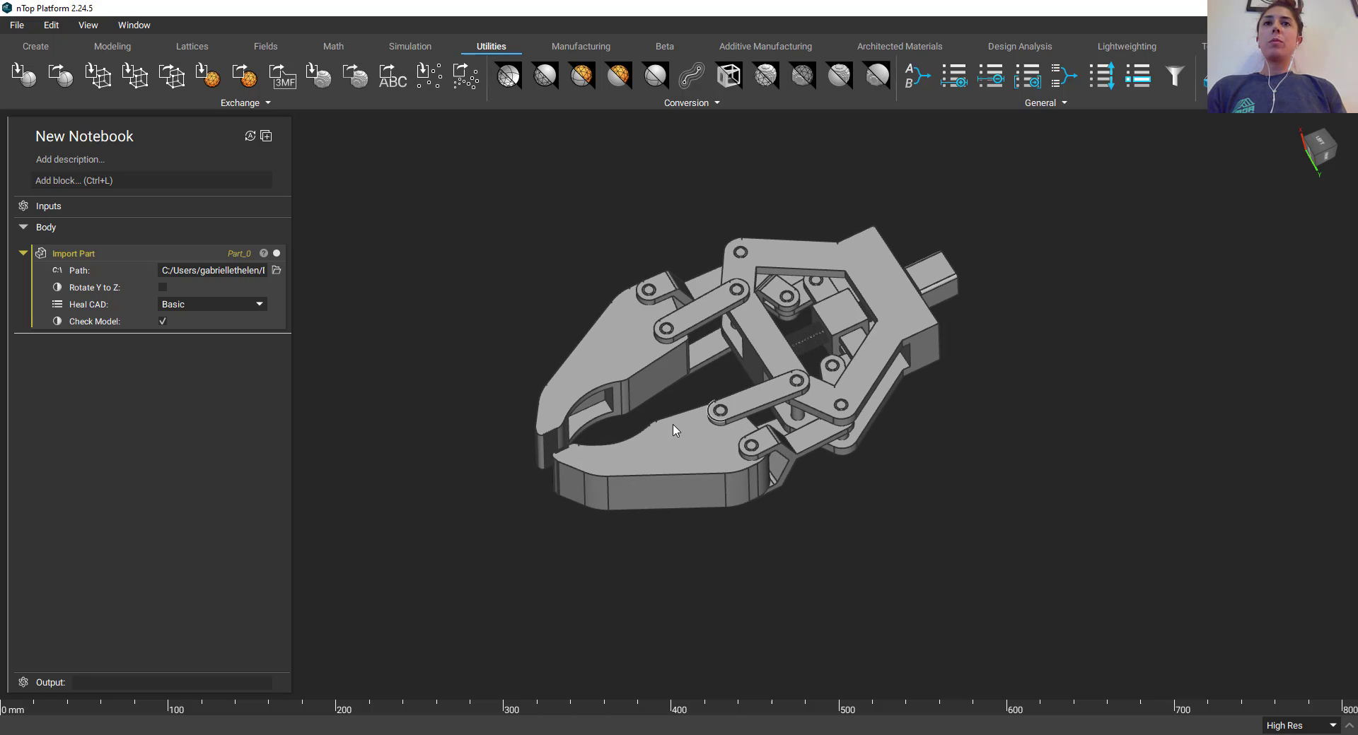
# Examine the Import Part block's information and object structure, including its bodies list and the properties of bodies [0]
pyautogui.click(204, 258)
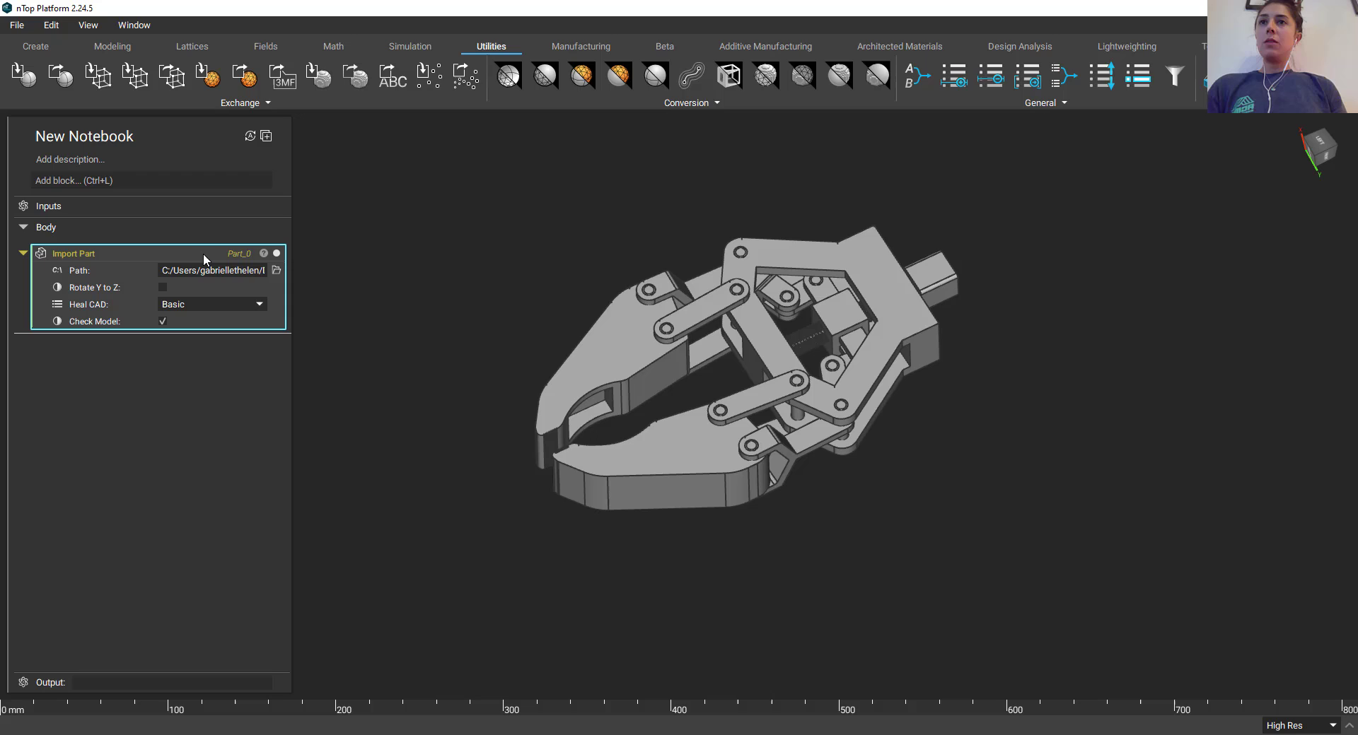
pyautogui.click(264, 253)
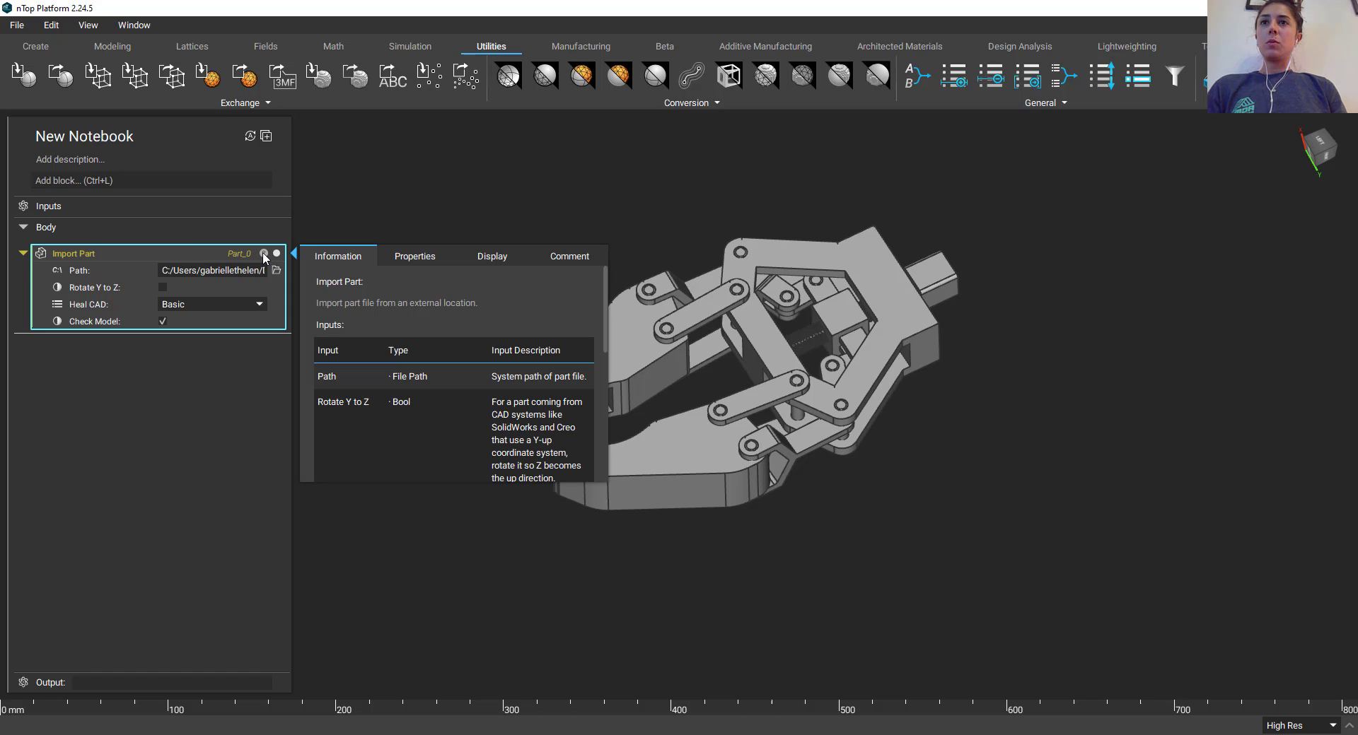
pyautogui.click(427, 262)
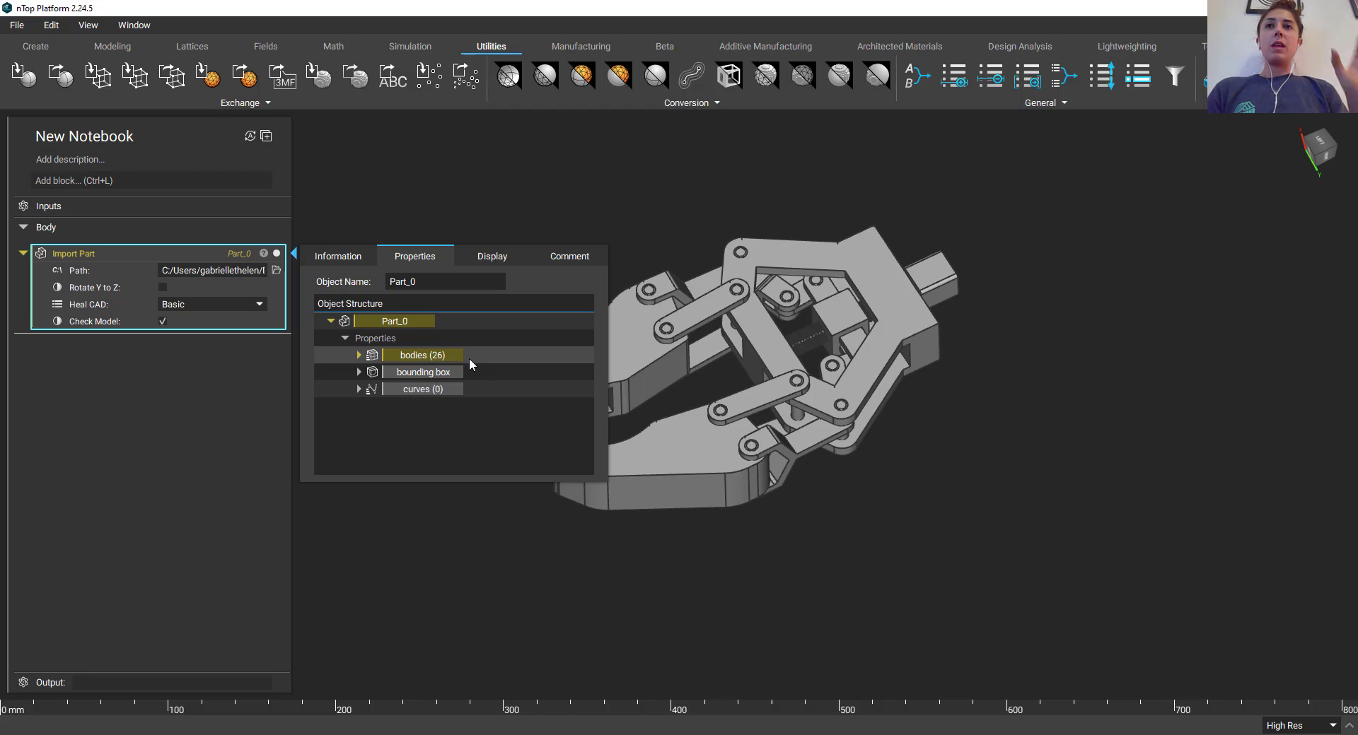
pyautogui.click(358, 355)
pyautogui.scroll(-5, 428, 417)
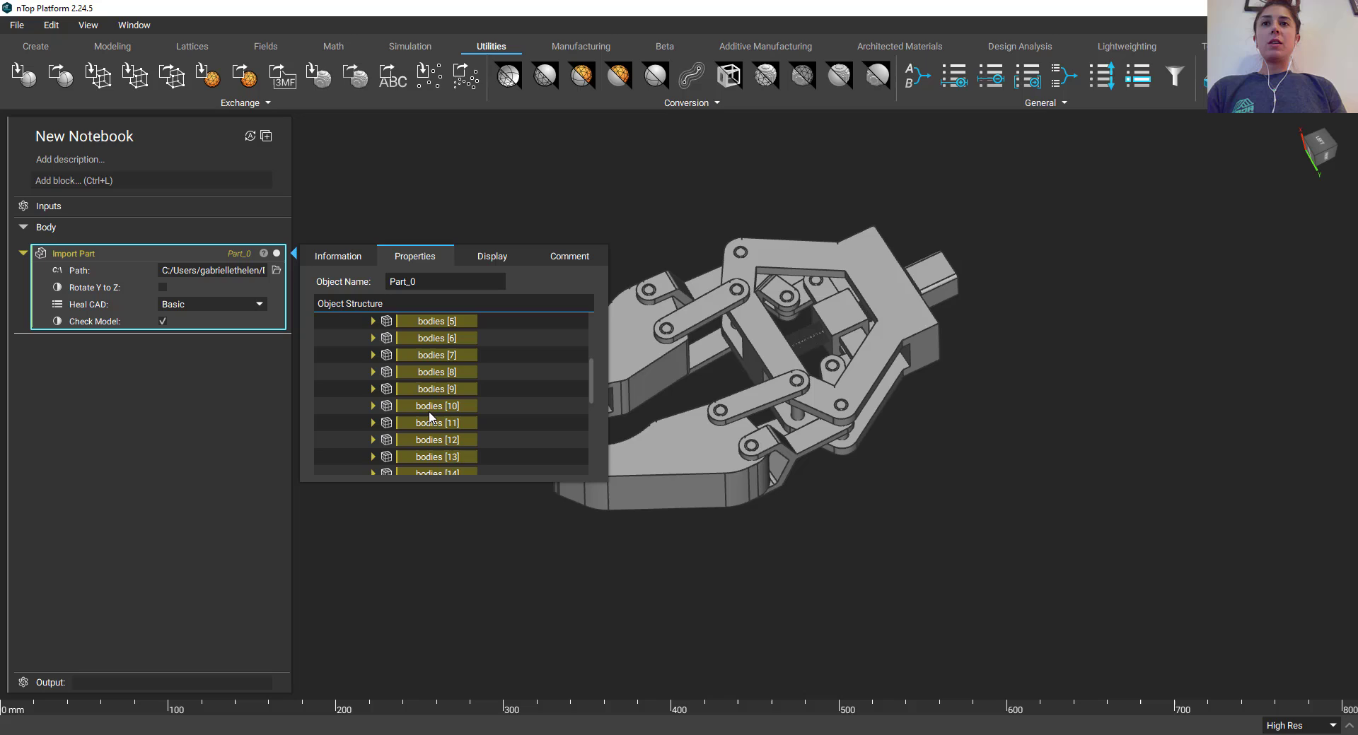
pyautogui.scroll(5, 403, 419)
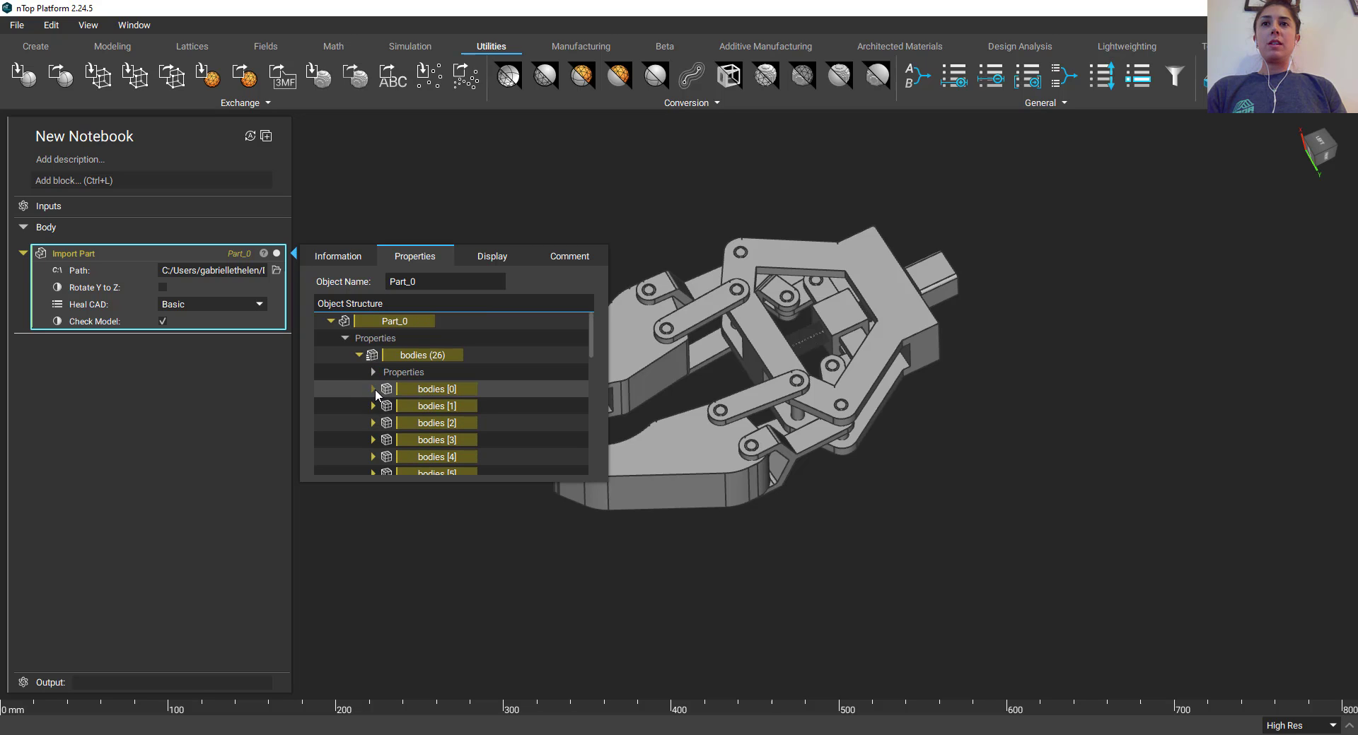
pyautogui.click(374, 389)
pyautogui.click(389, 407)
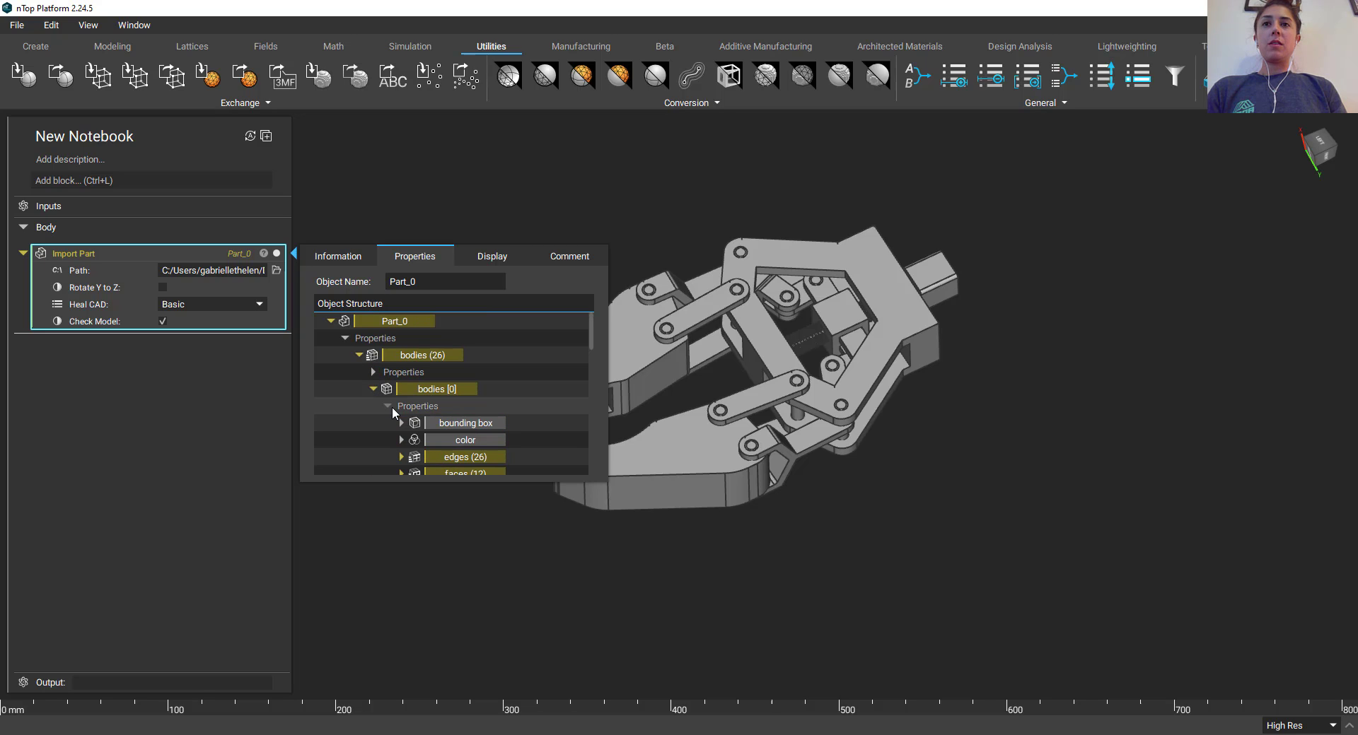
pyautogui.scroll(-1, 467, 424)
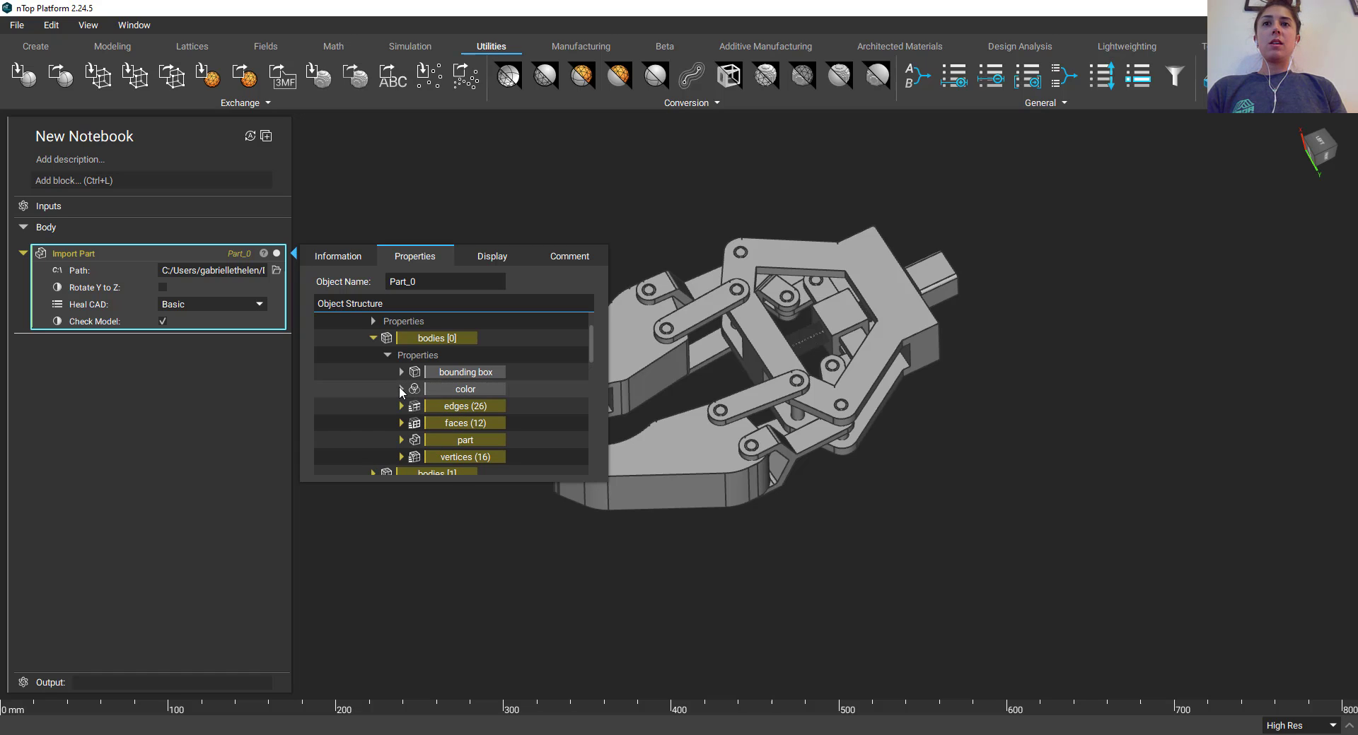
pyautogui.click(1129, 488)
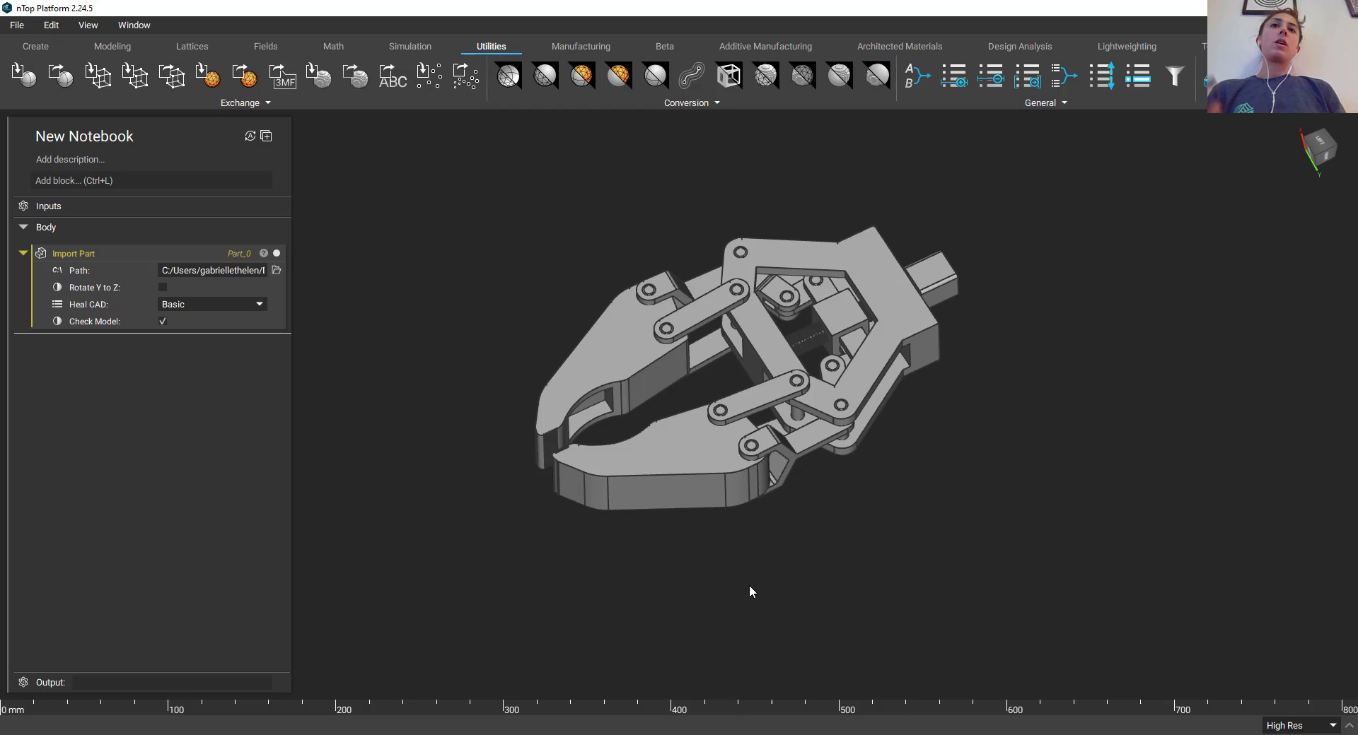
# Check the variable and implicit body options for the front gripper jaw, and review the Import Part block's bodies list again
pyautogui.rightClick(694, 464)
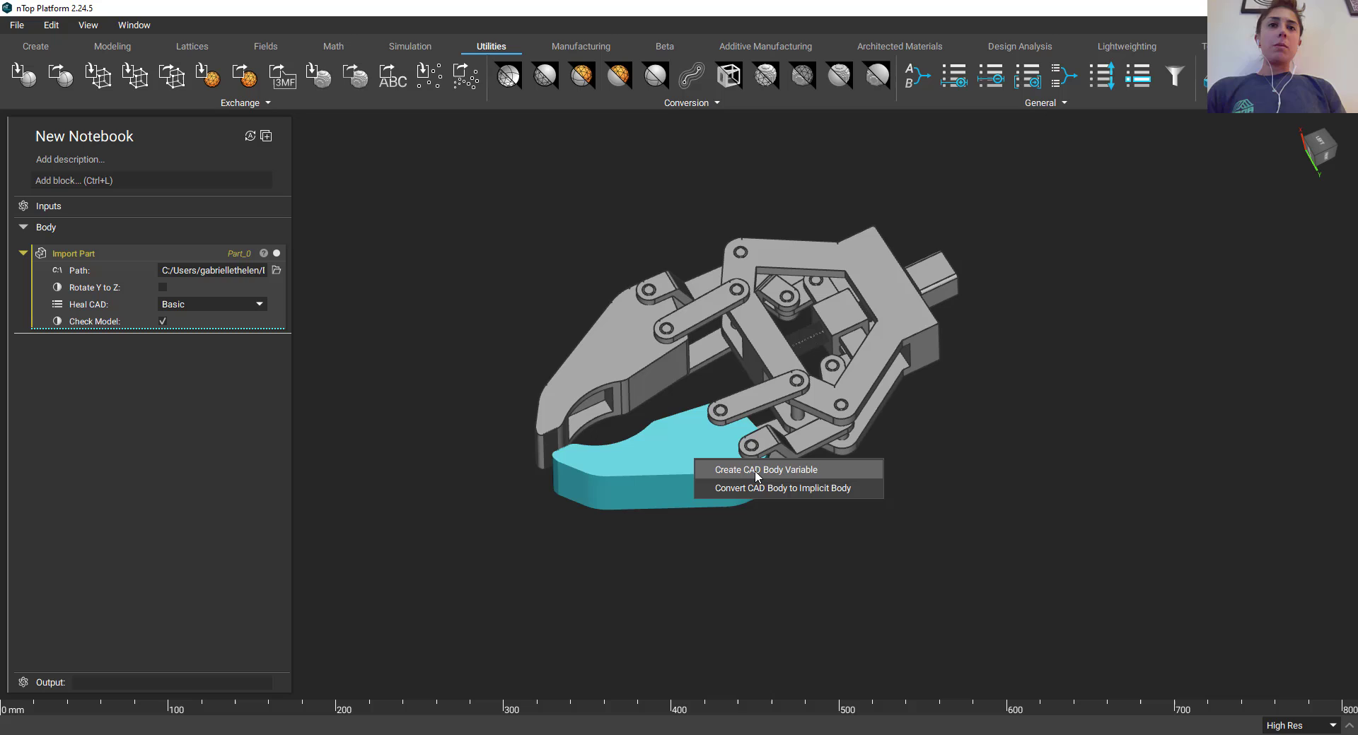
pyautogui.click(770, 569)
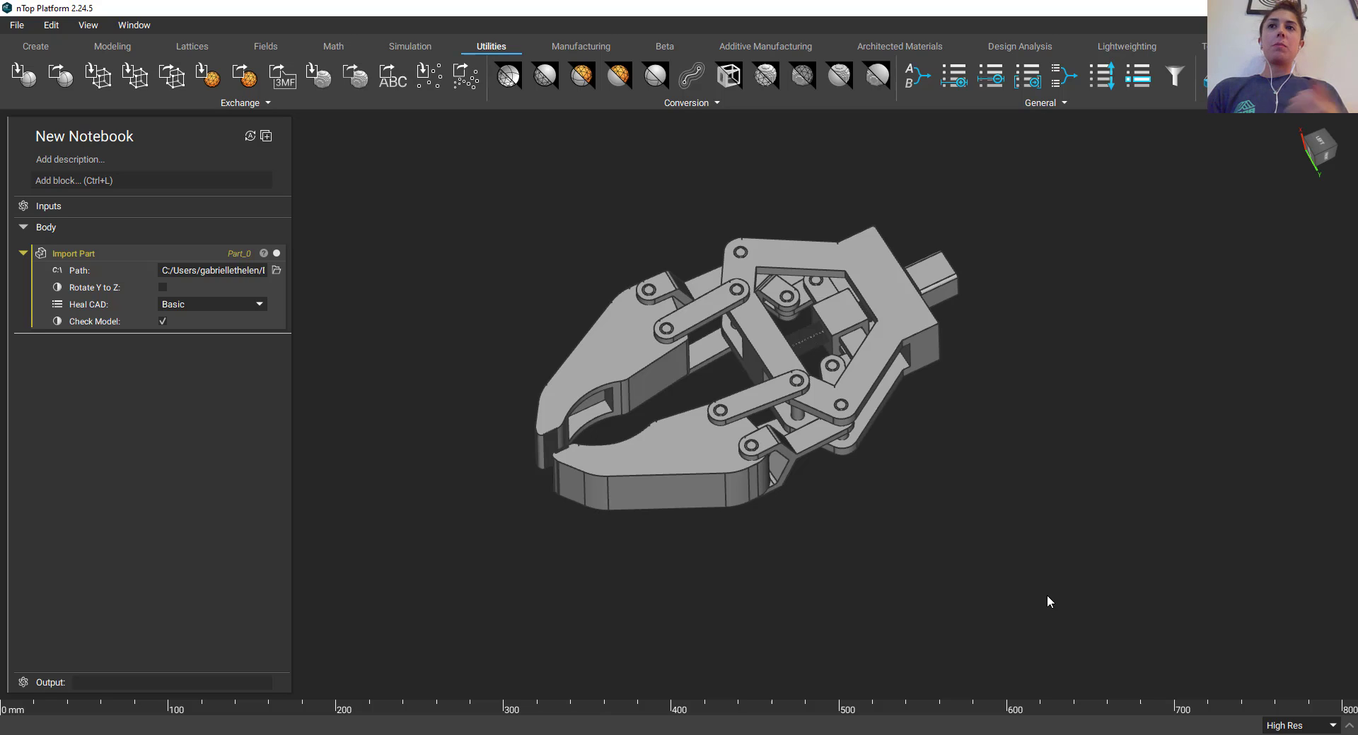
pyautogui.click(275, 253)
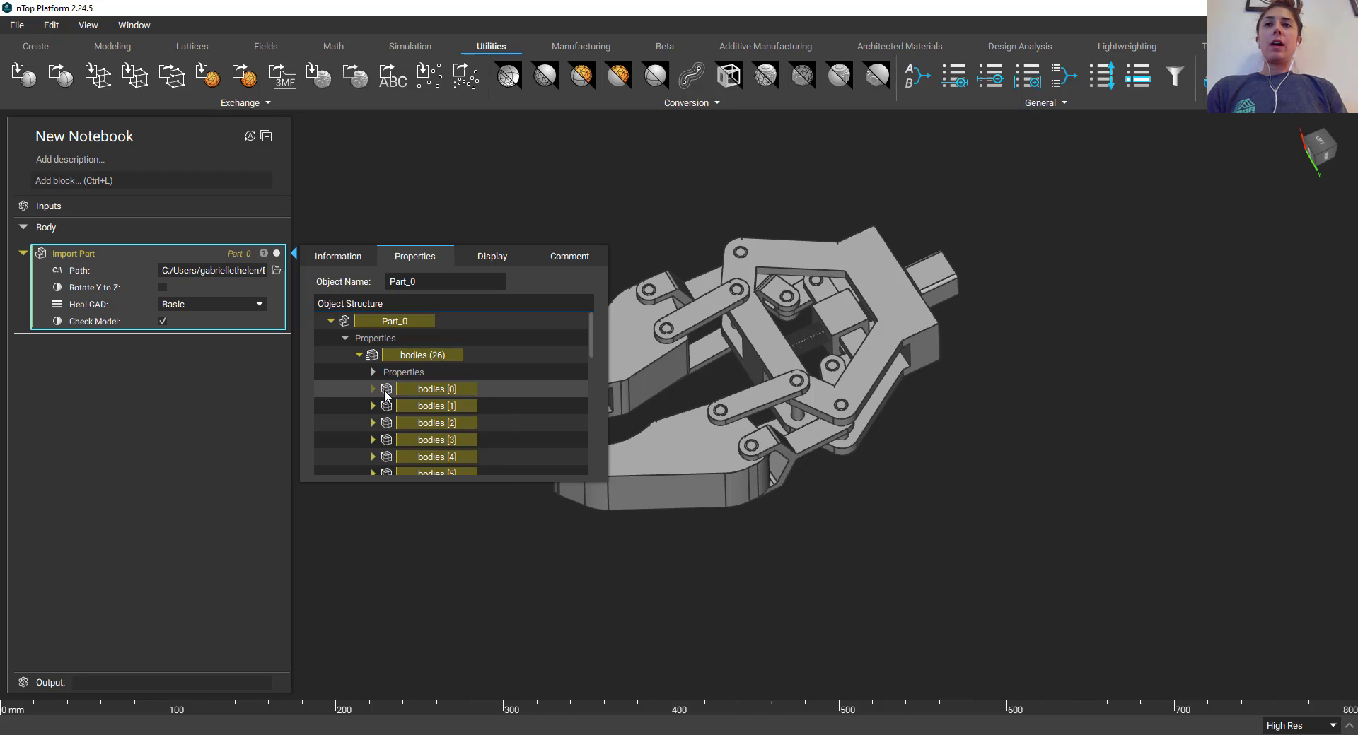
pyautogui.scroll(-2, 389, 399)
pyautogui.scroll(-2, 391, 400)
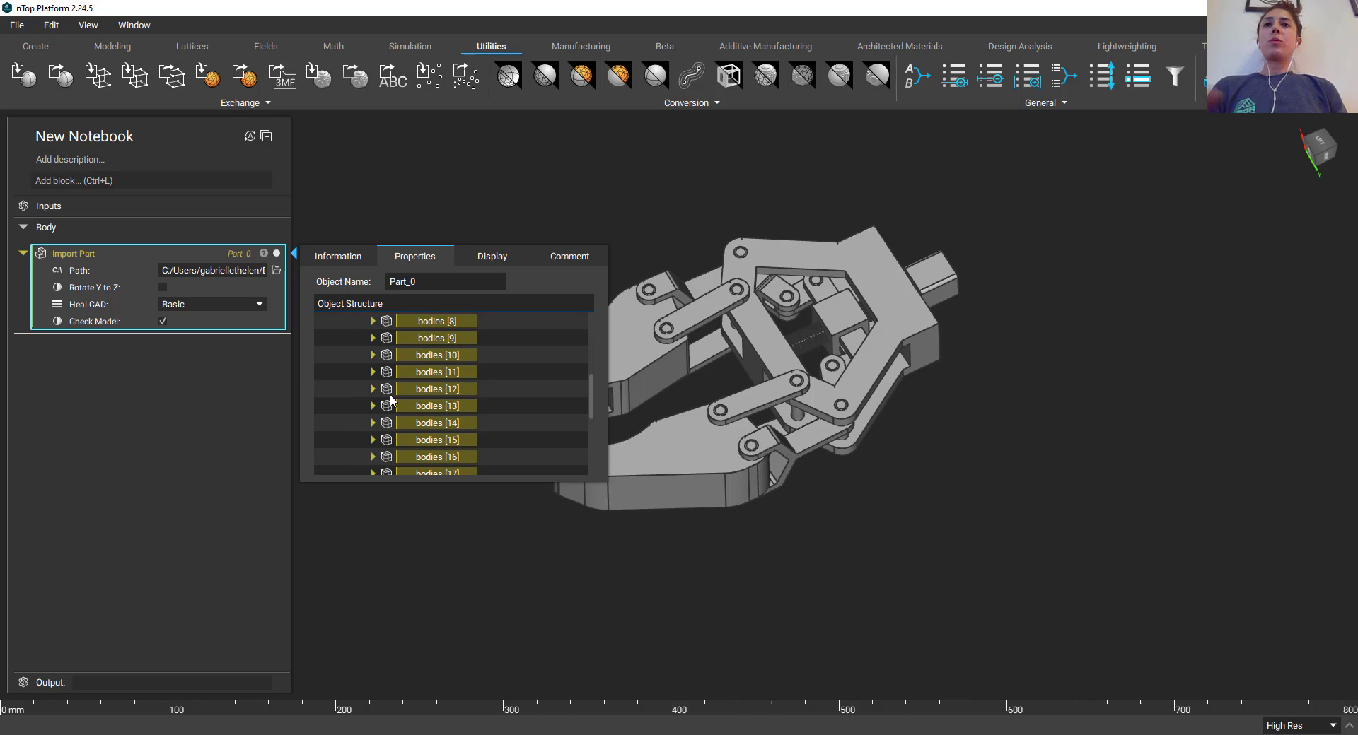
pyautogui.click(560, 188)
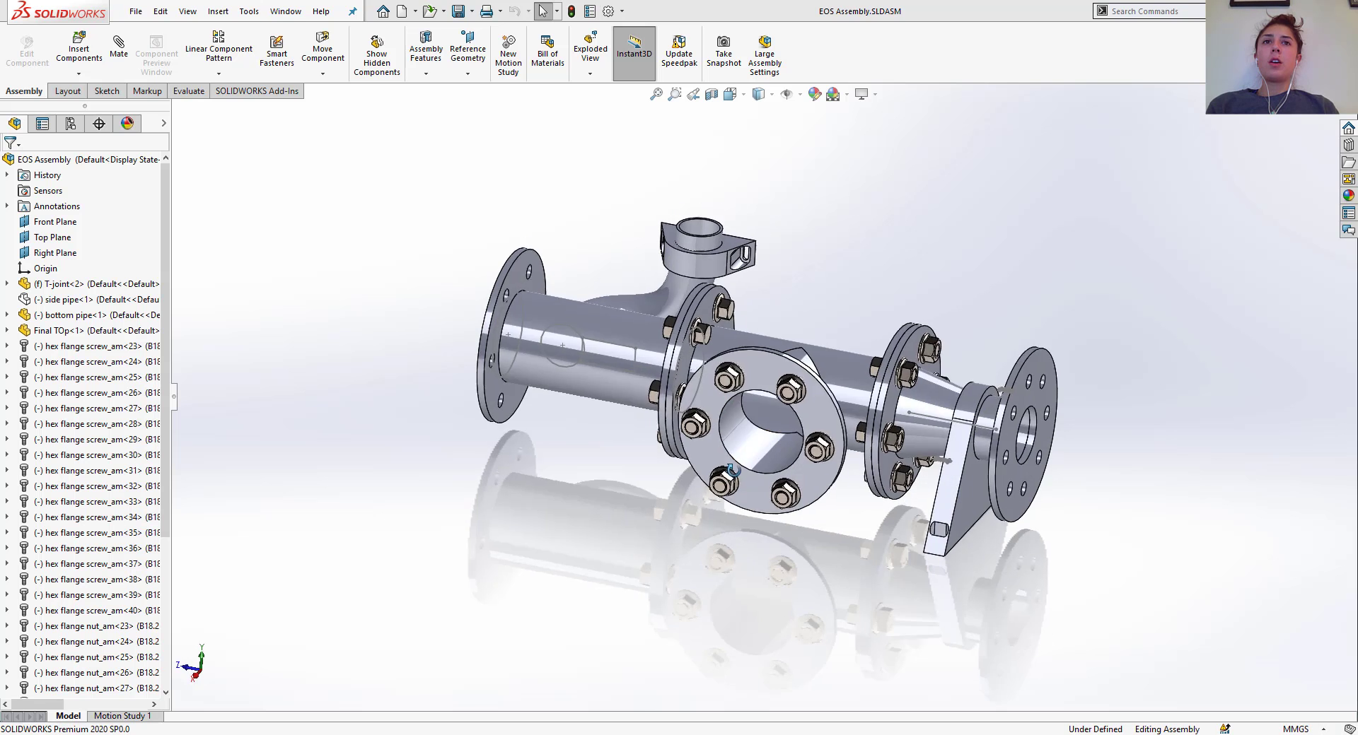
# Switch to SolidWorks and examine the flanged pipes, bracket and bolts of the EOS Assembly from several angles
pyautogui.moveTo(733, 469); pyautogui.dragTo(722, 533, button='middle')
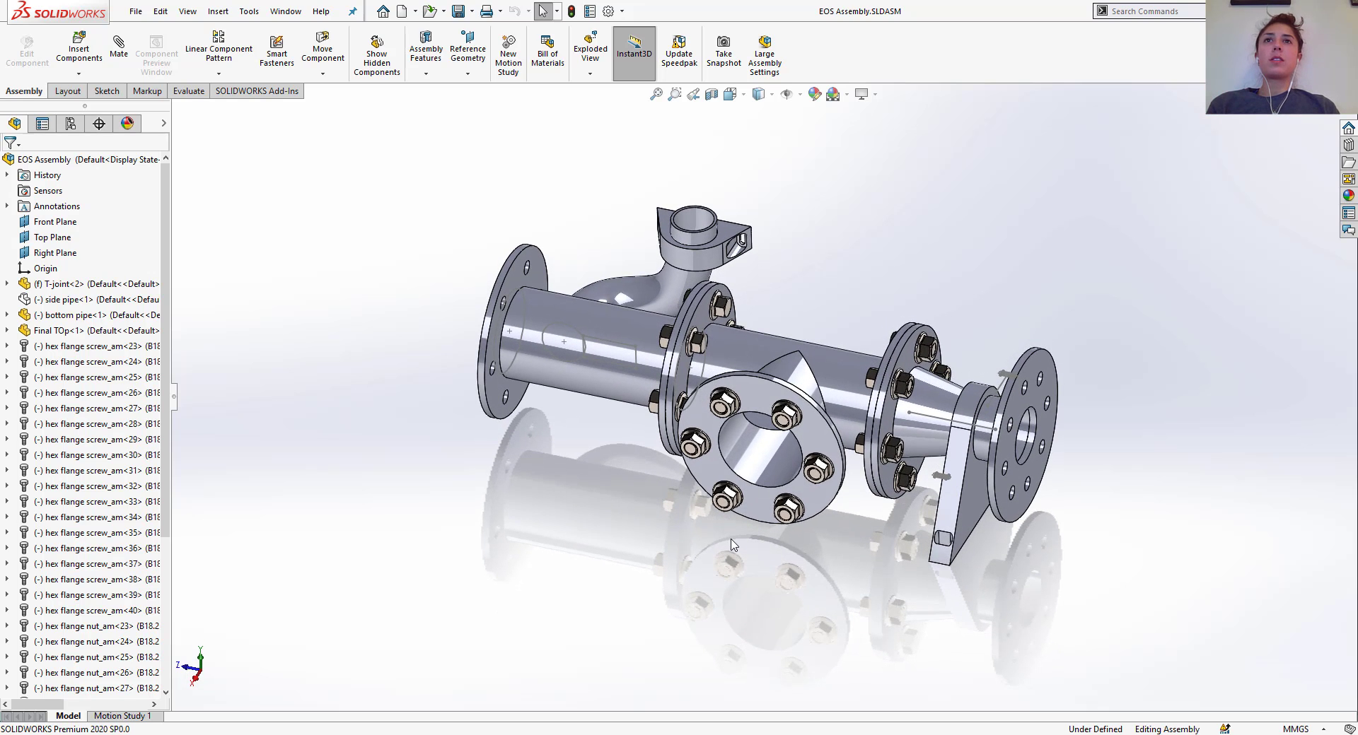
pyautogui.moveTo(709, 499); pyautogui.dragTo(690, 534, button='middle')
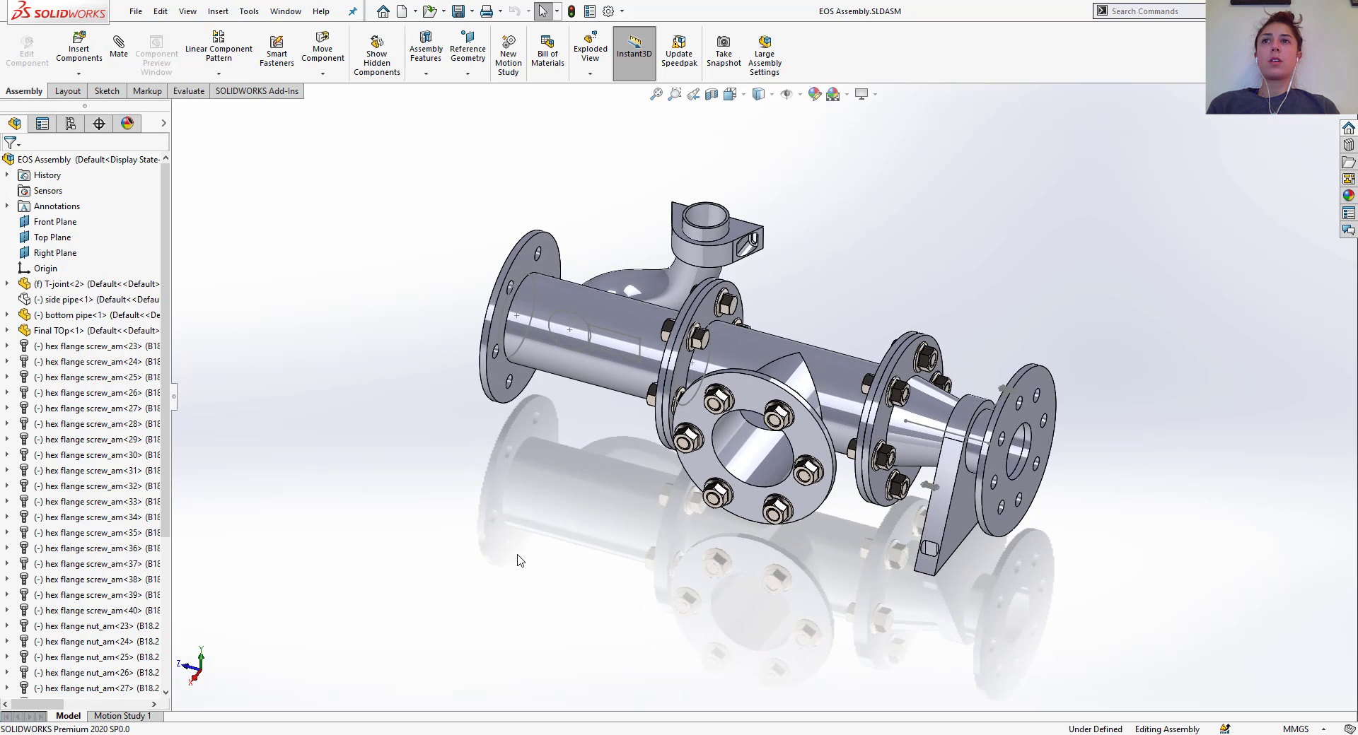
pyautogui.scroll(1, 584, 541)
pyautogui.scroll(-4, 951, 367)
pyautogui.scroll(3, 766, 499)
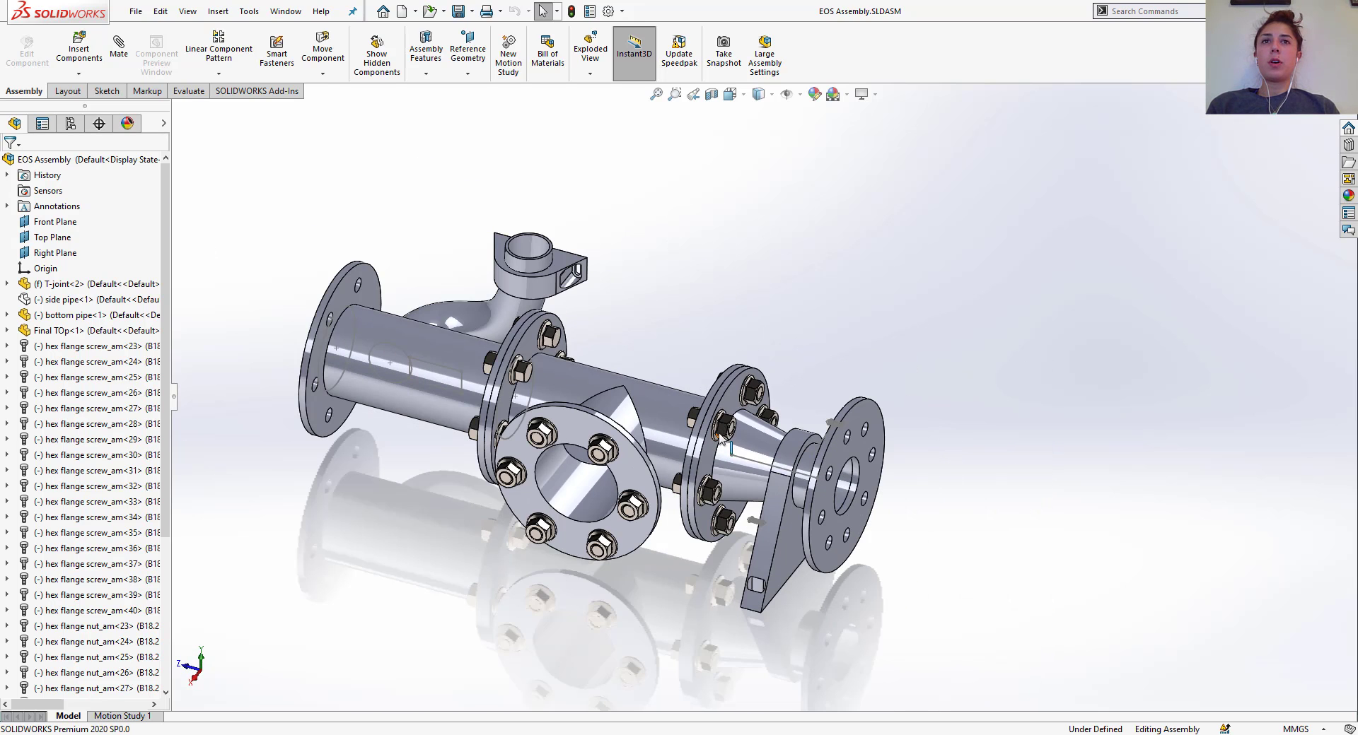
pyautogui.moveTo(581, 426); pyautogui.dragTo(963, 417, button='middle')
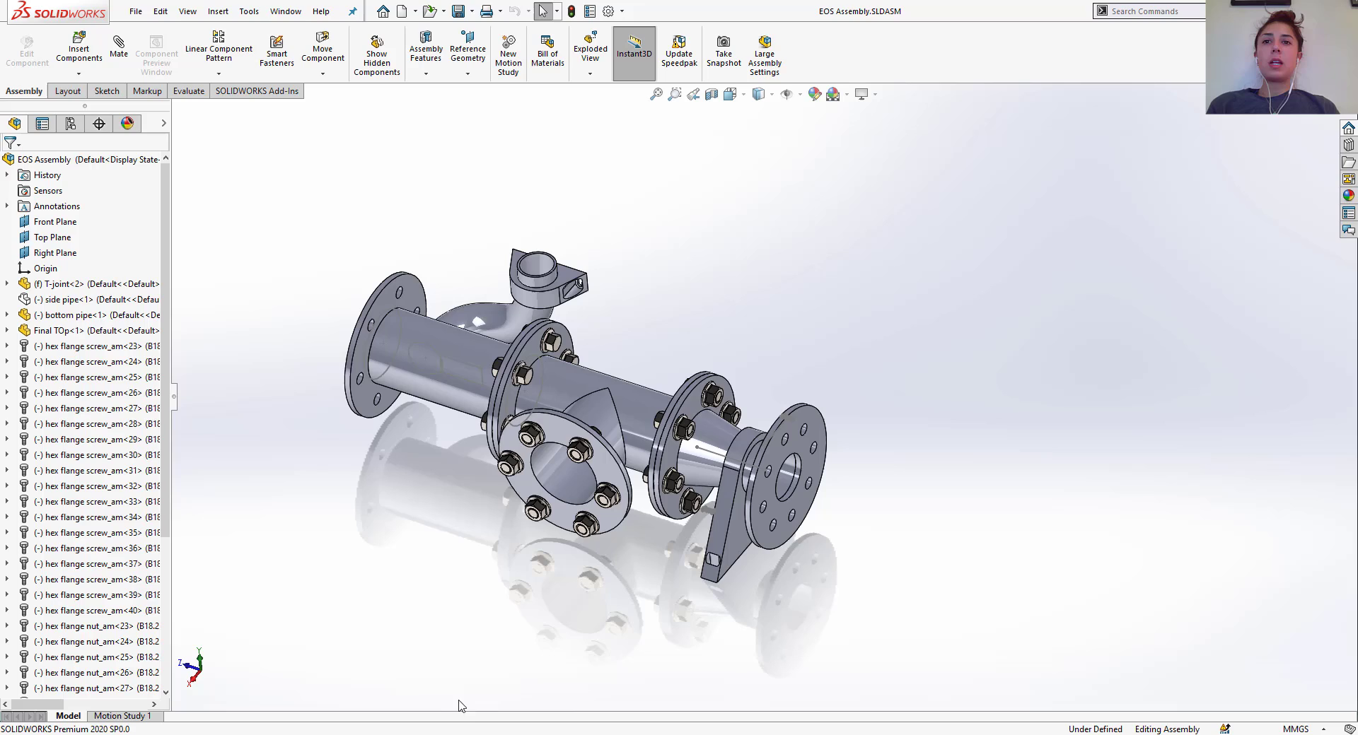
# Switch to the EOS Pipe_Cleaned notebook in nTop Platform and examine the Final Product consolidated pipe from several angles
pyautogui.hotkey('alt', 'Tab')
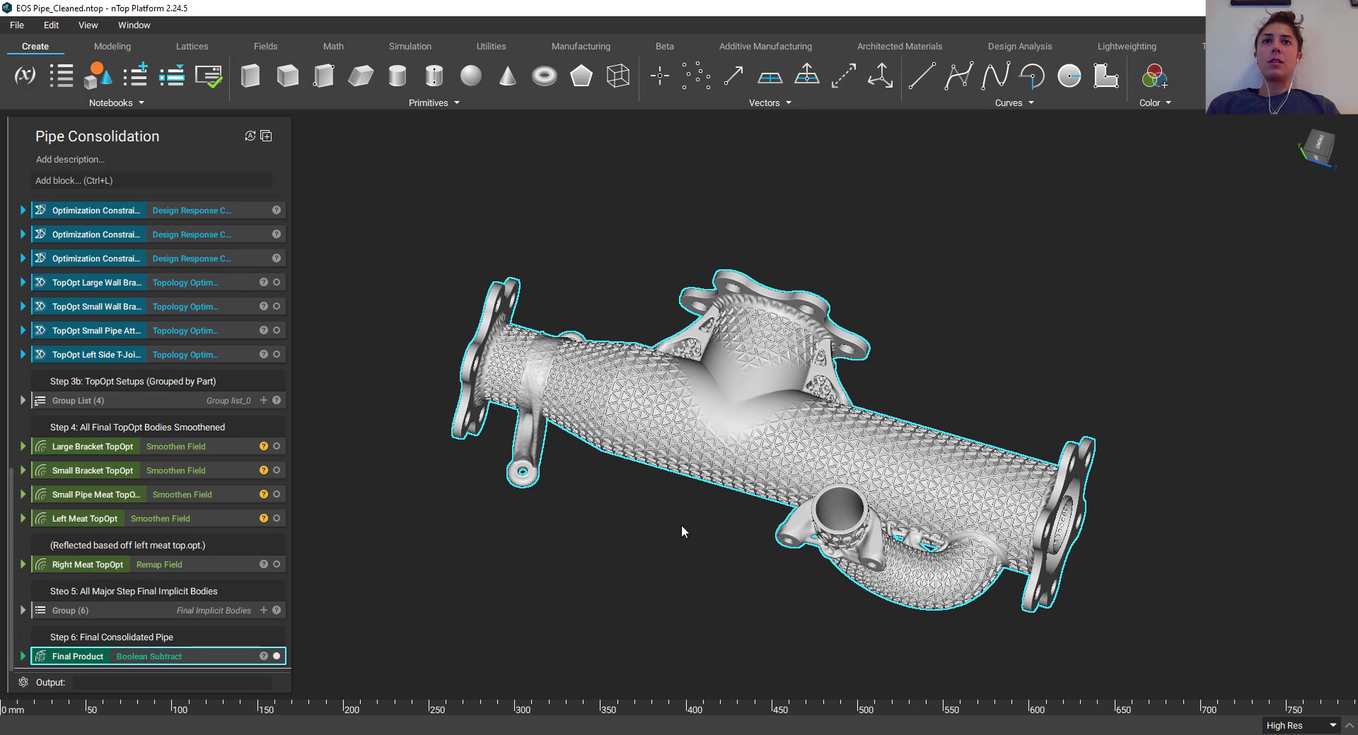
pyautogui.moveTo(822, 535); pyautogui.dragTo(672, 576, button='right')
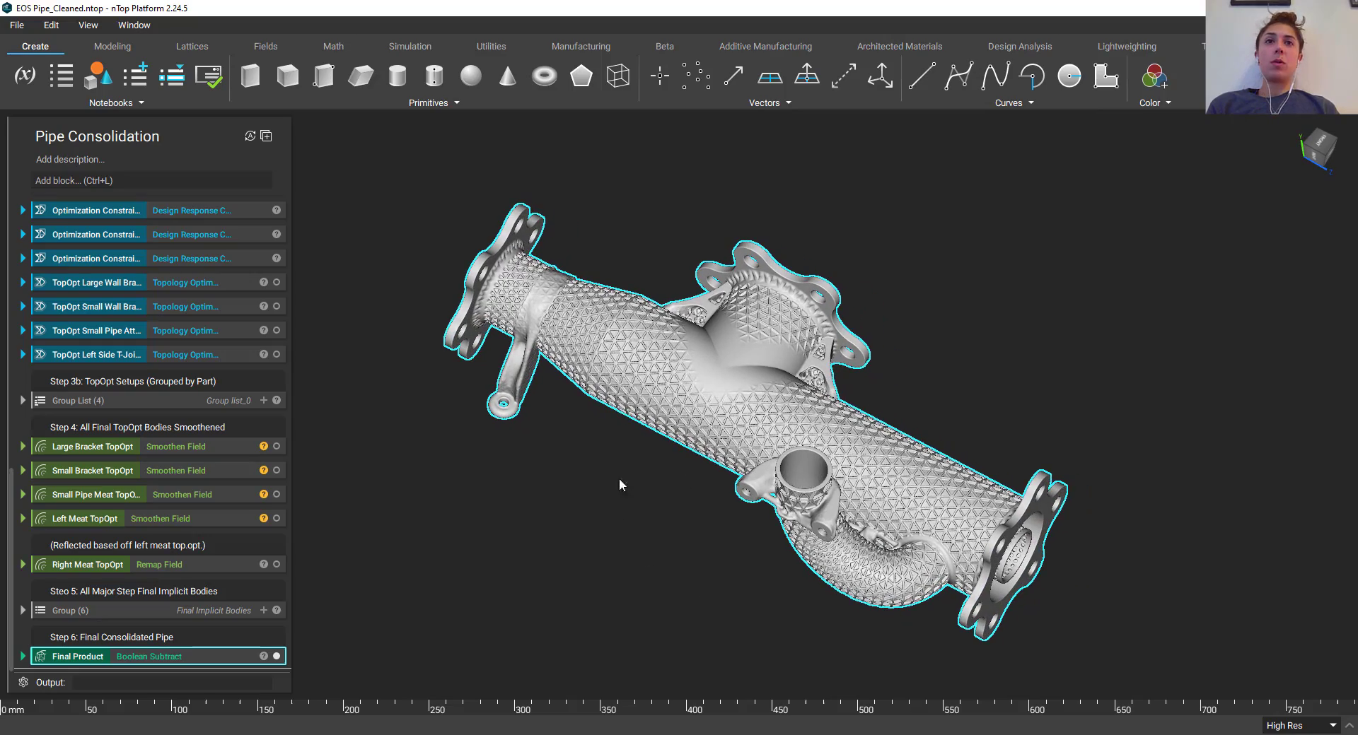
pyautogui.moveTo(619, 485); pyautogui.dragTo(617, 561, button='right')
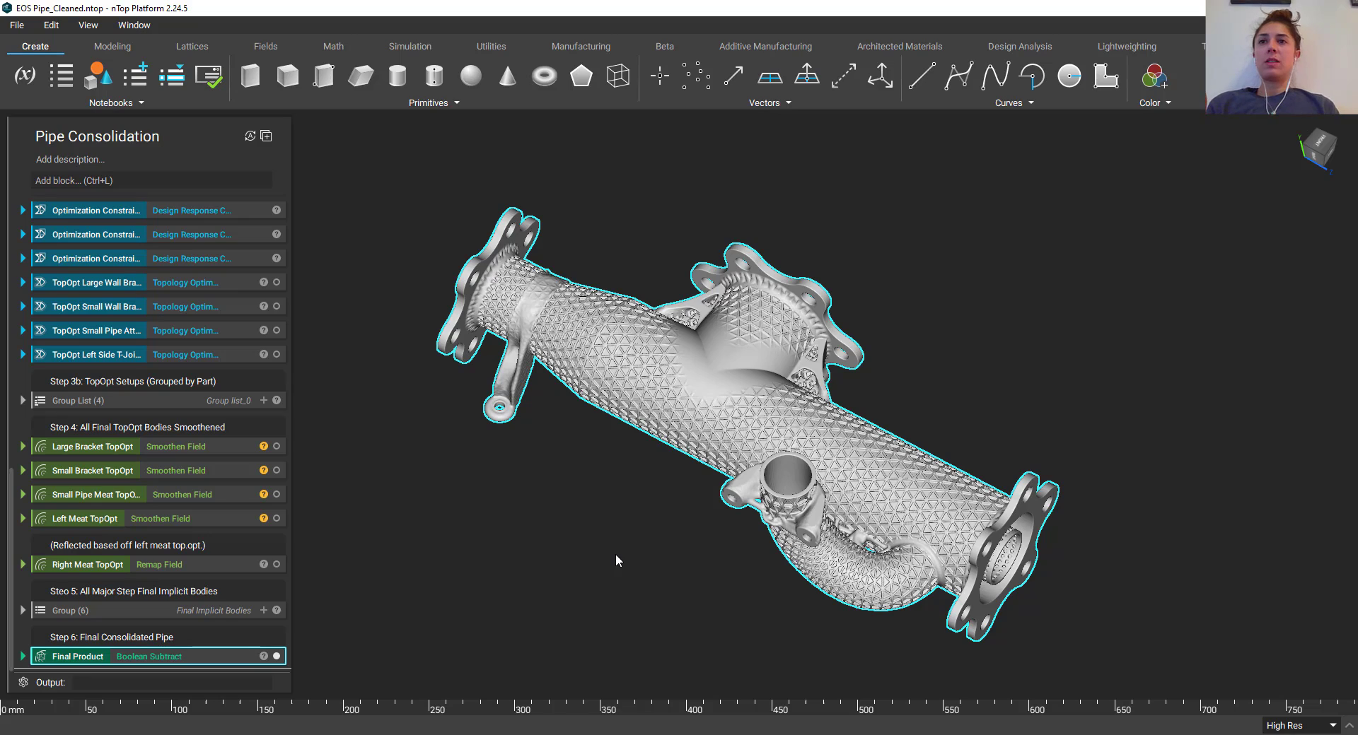